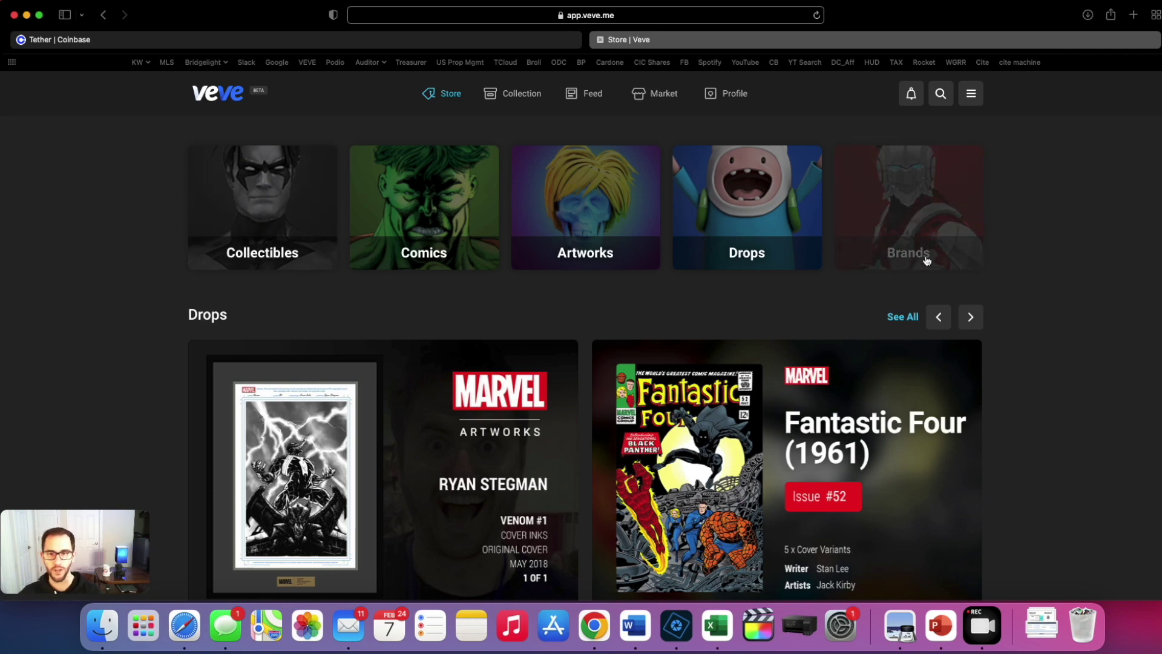
click(972, 94)
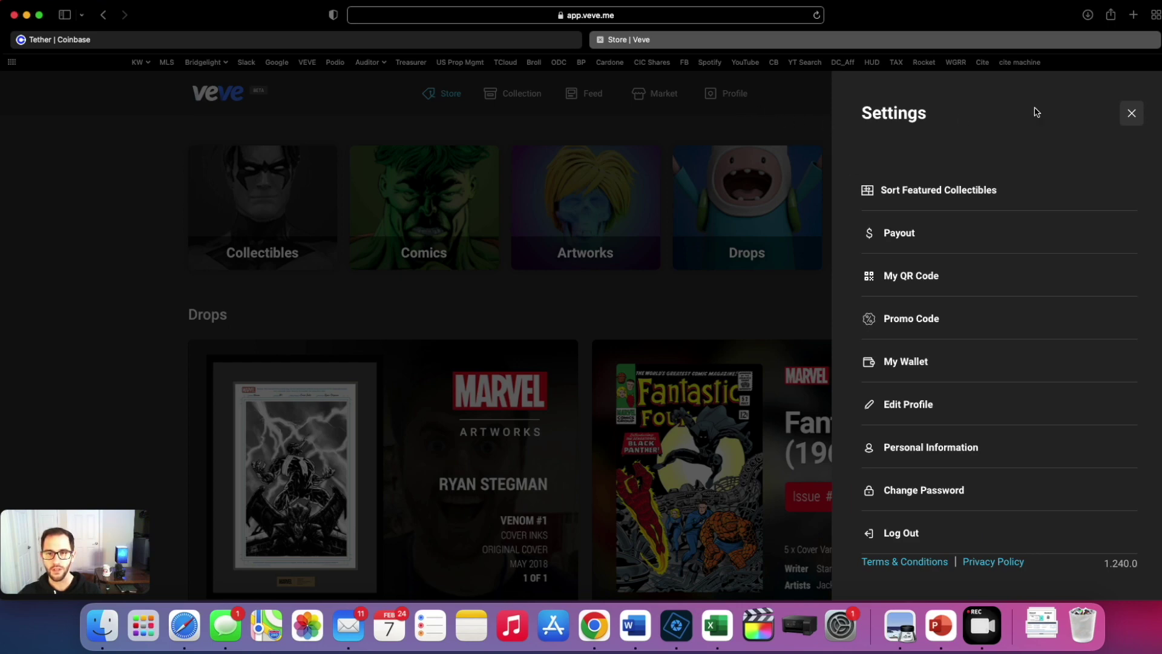
click(1130, 115)
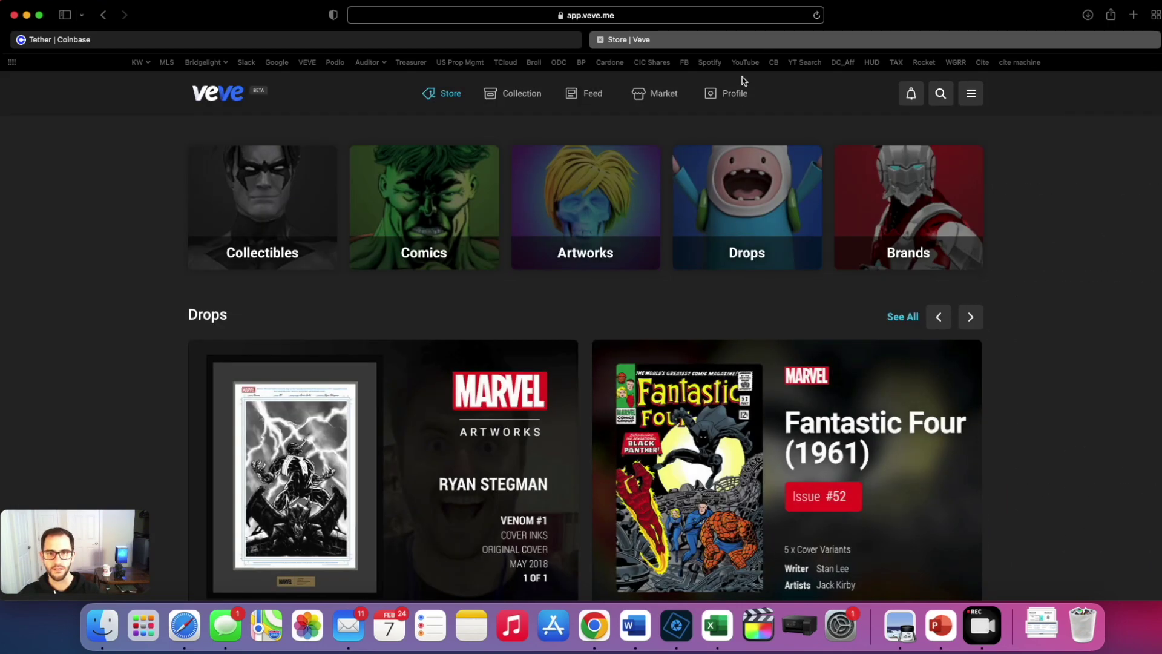
- Open the profile page and look over its balances and featured collectibles
click(734, 92)
click(220, 273)
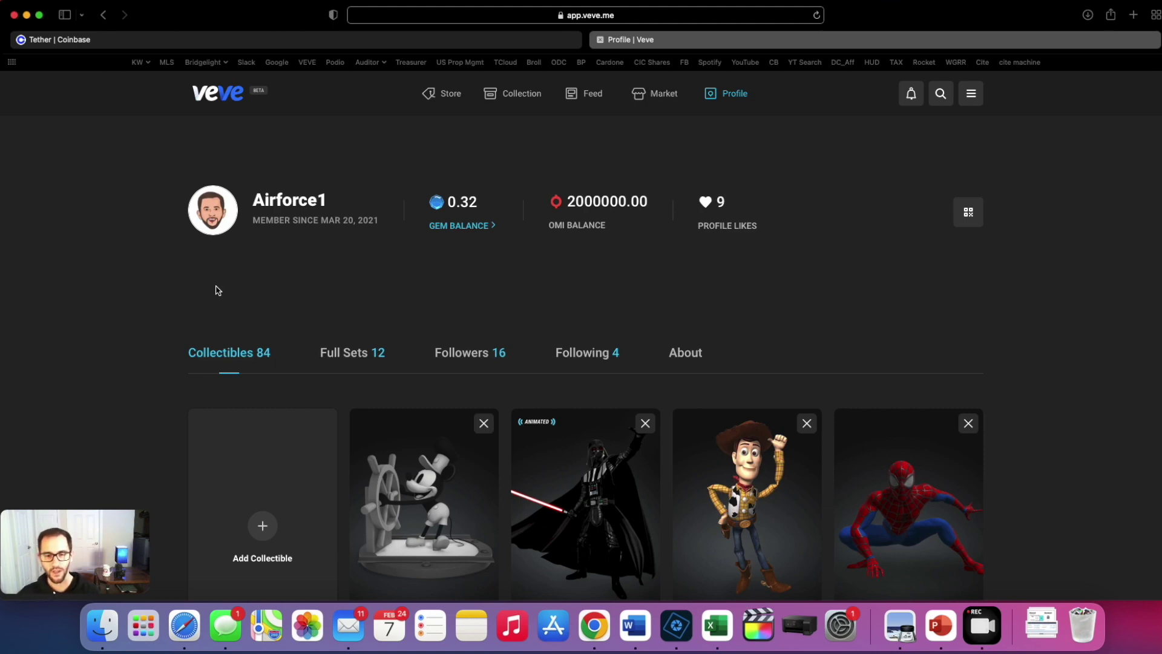
scroll(218, 290, down, 6)
scroll(218, 290, up, 4)
scroll(218, 292, up, 2)
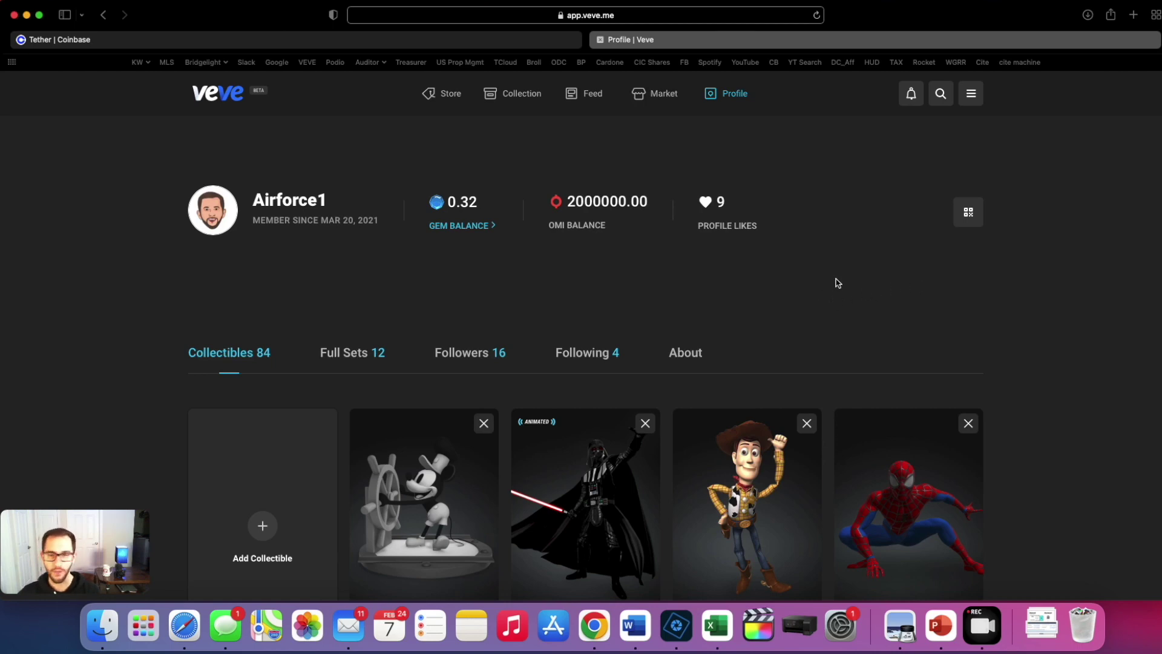
scroll(824, 303, down, 3)
scroll(896, 212, up, 3)
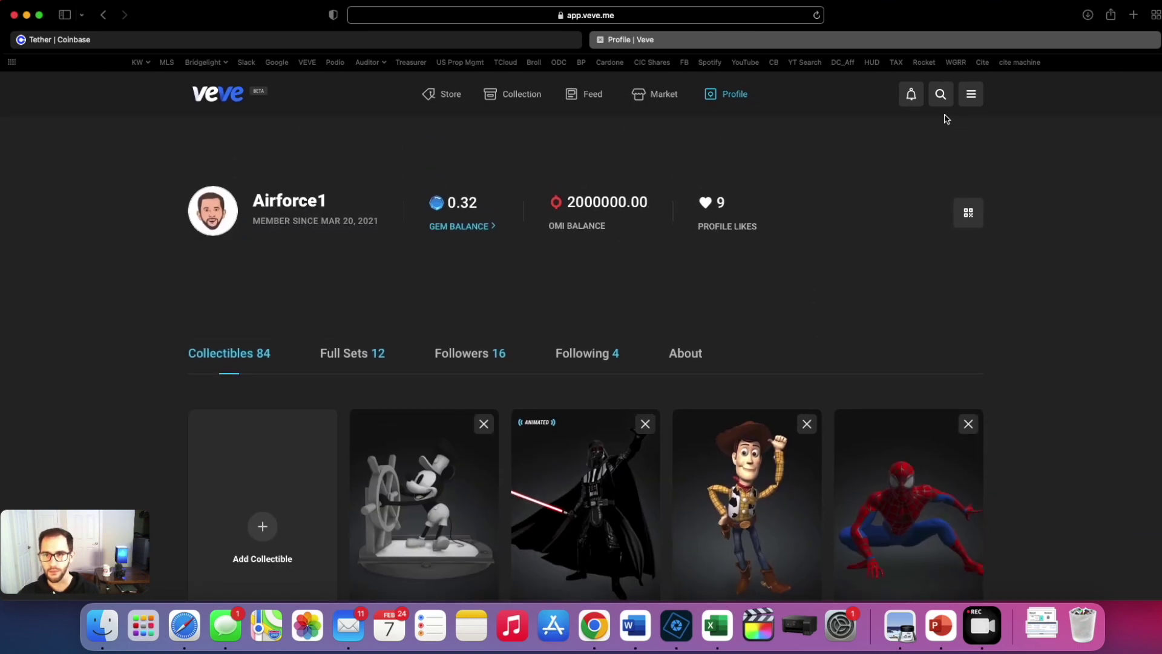
- Start buying more gems from the gem balance, with Cryptocurrency as the payment method
click(971, 95)
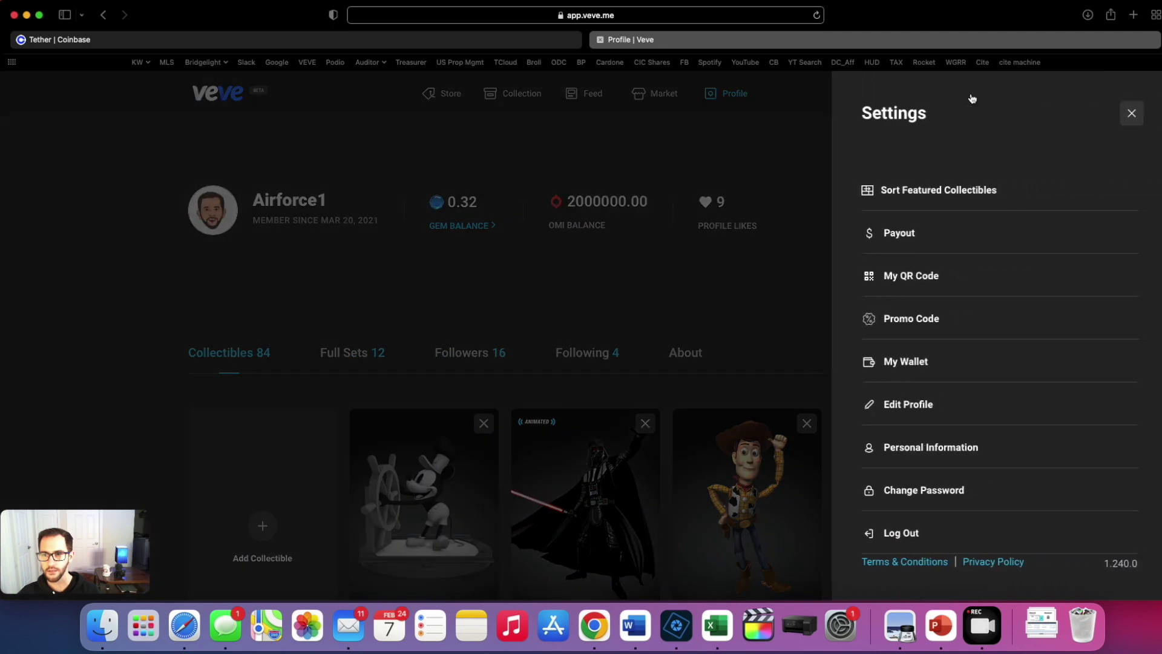
click(1130, 114)
click(475, 228)
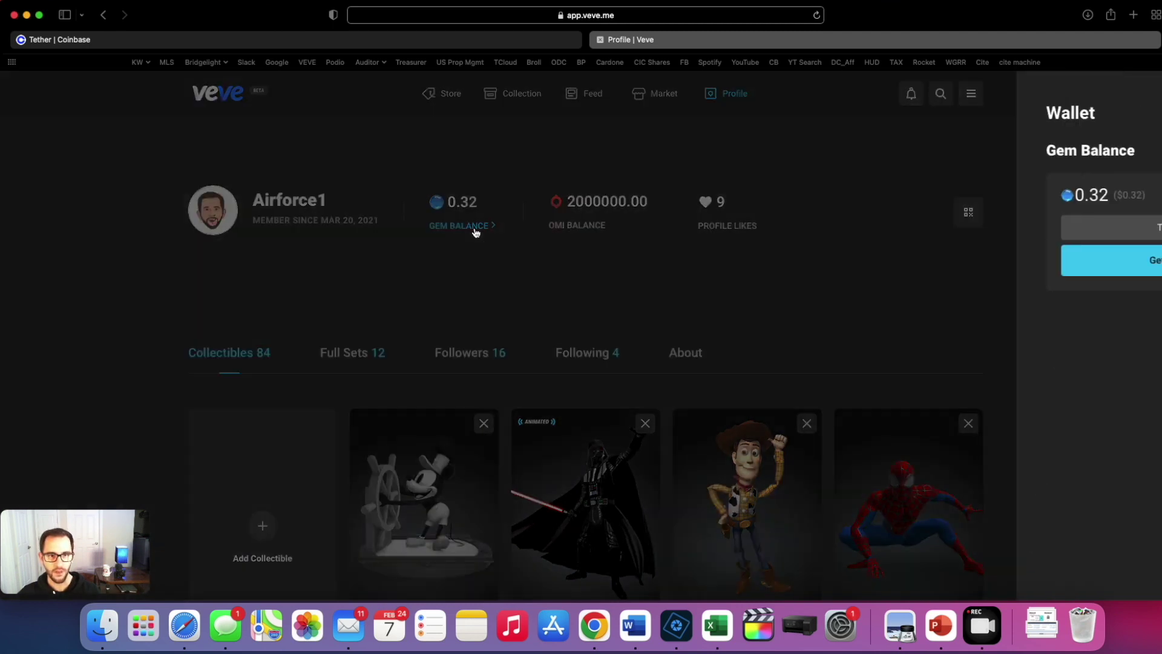
click(991, 271)
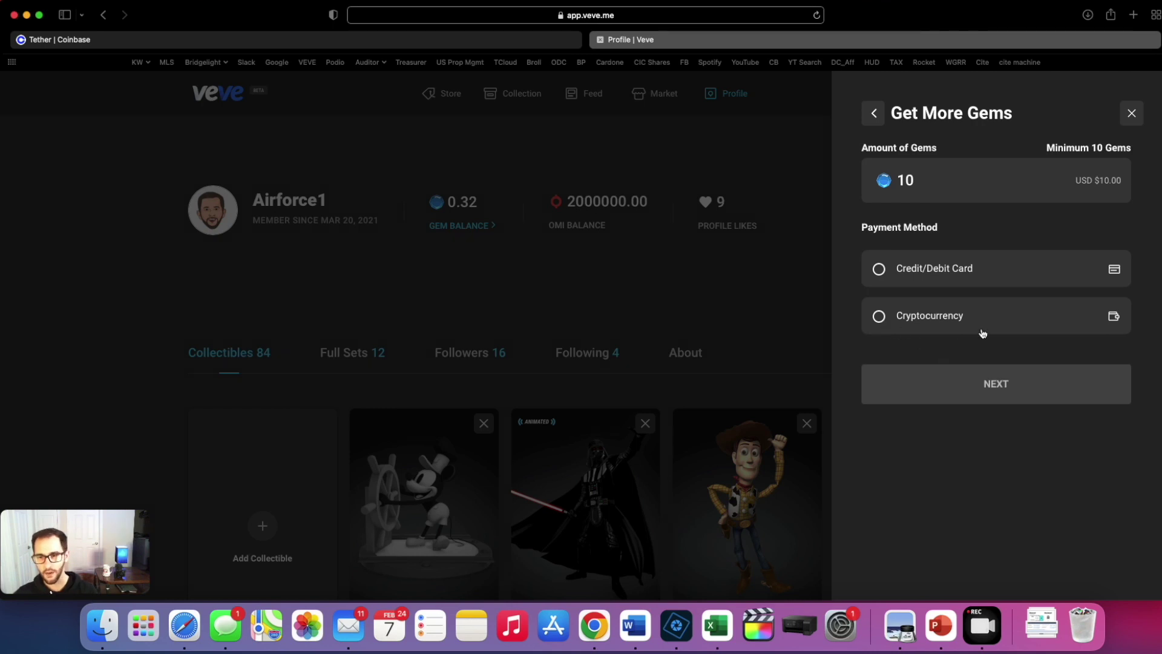
click(881, 318)
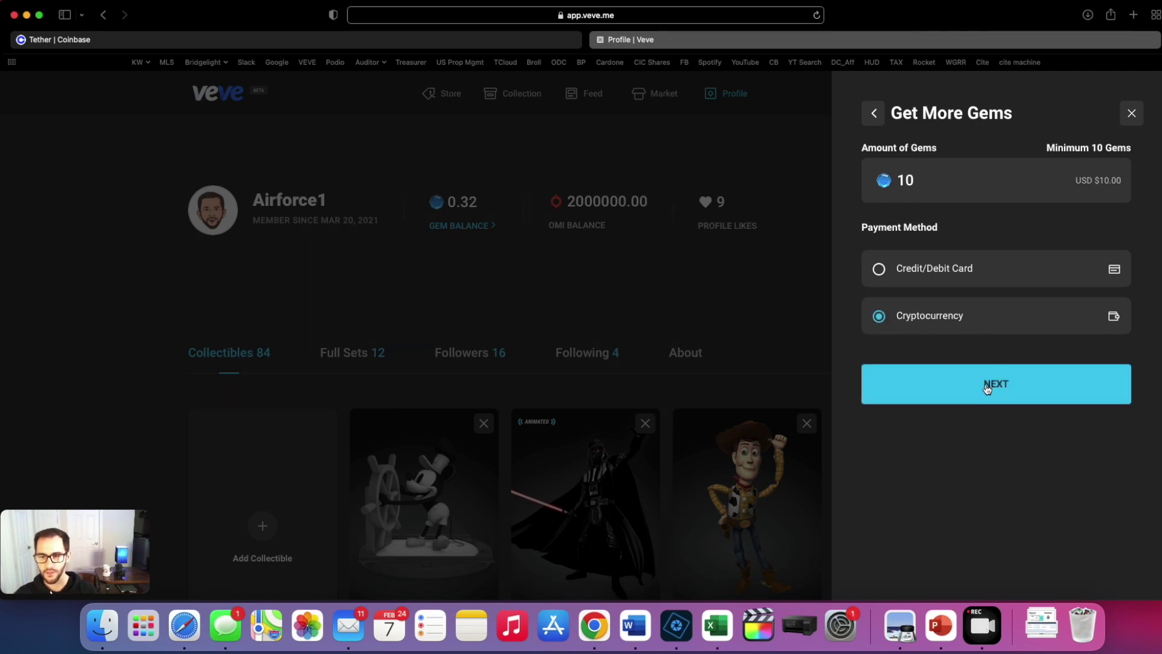
click(988, 388)
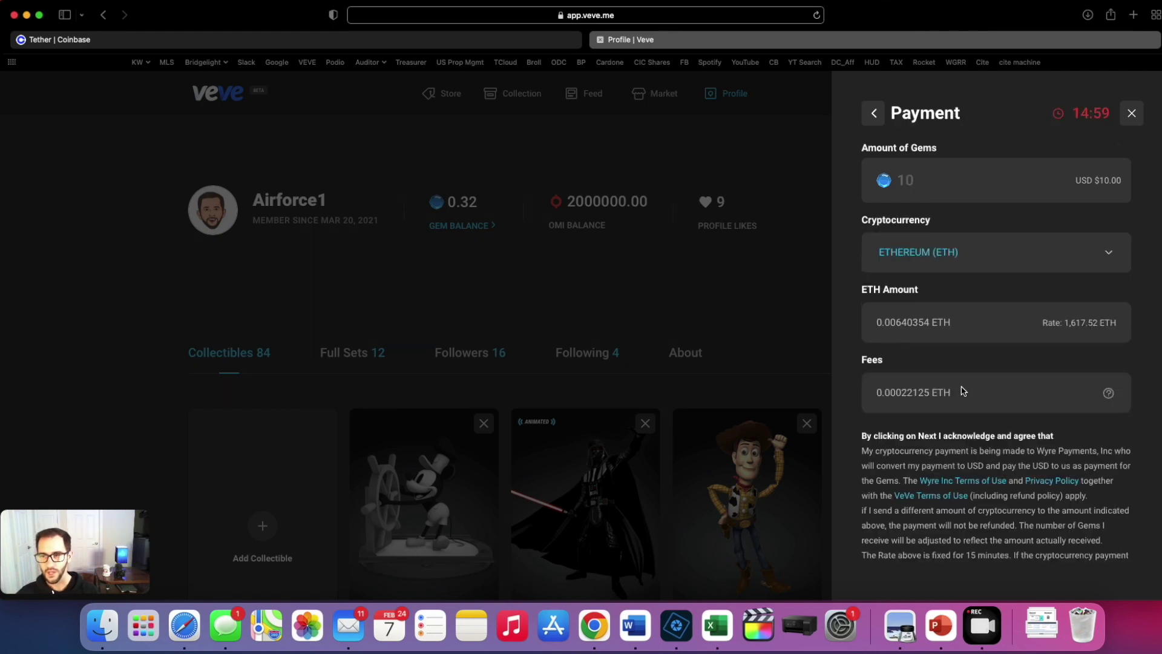
- Go back to the gem amount, set it to 15 and proceed to the payment details
click(873, 113)
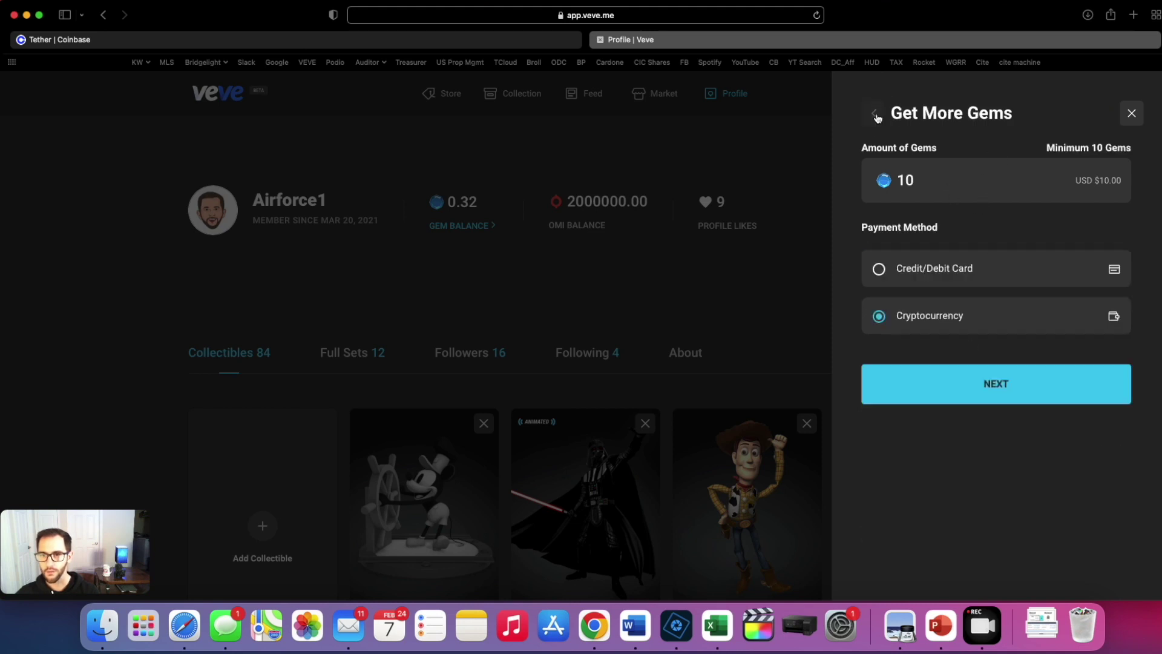
double_click(906, 180)
text(15)
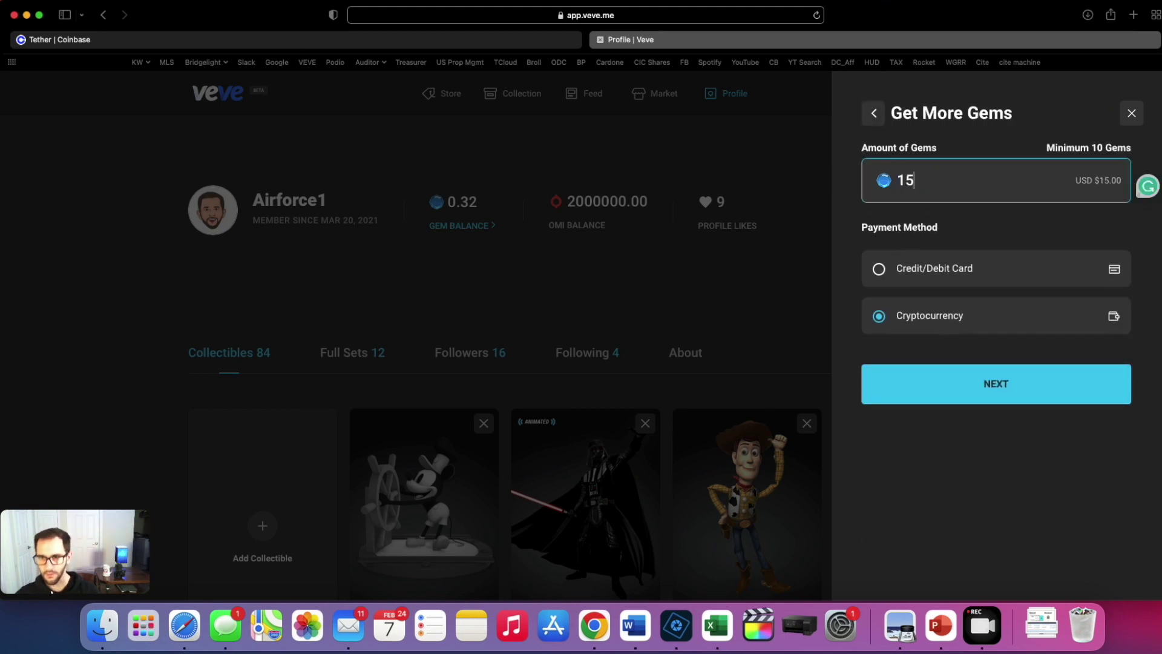
click(998, 384)
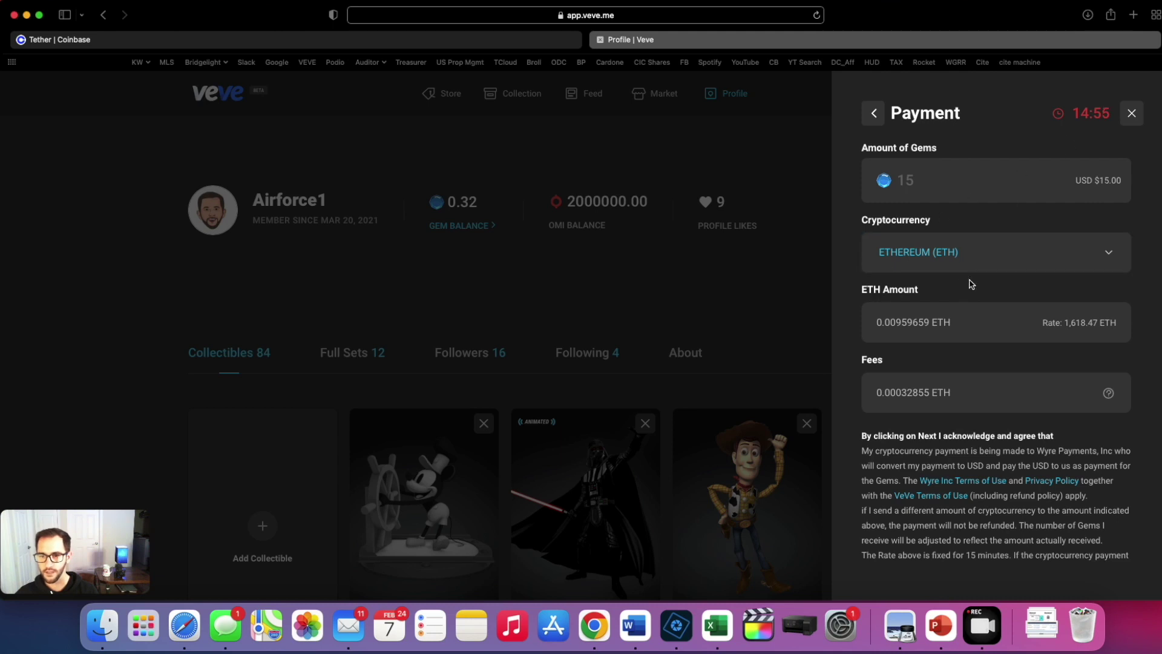
- Choose Tether (USDT) - ERC20 as the cryptocurrency, review the purchase terms and proceed to making the payment
click(939, 256)
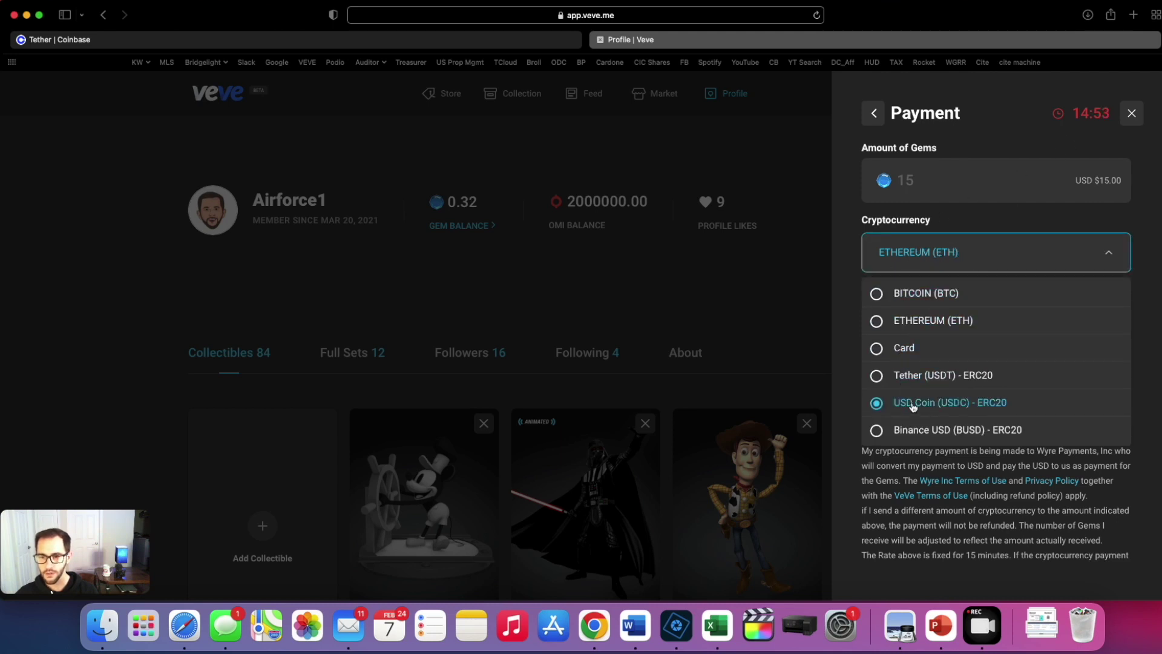
click(892, 379)
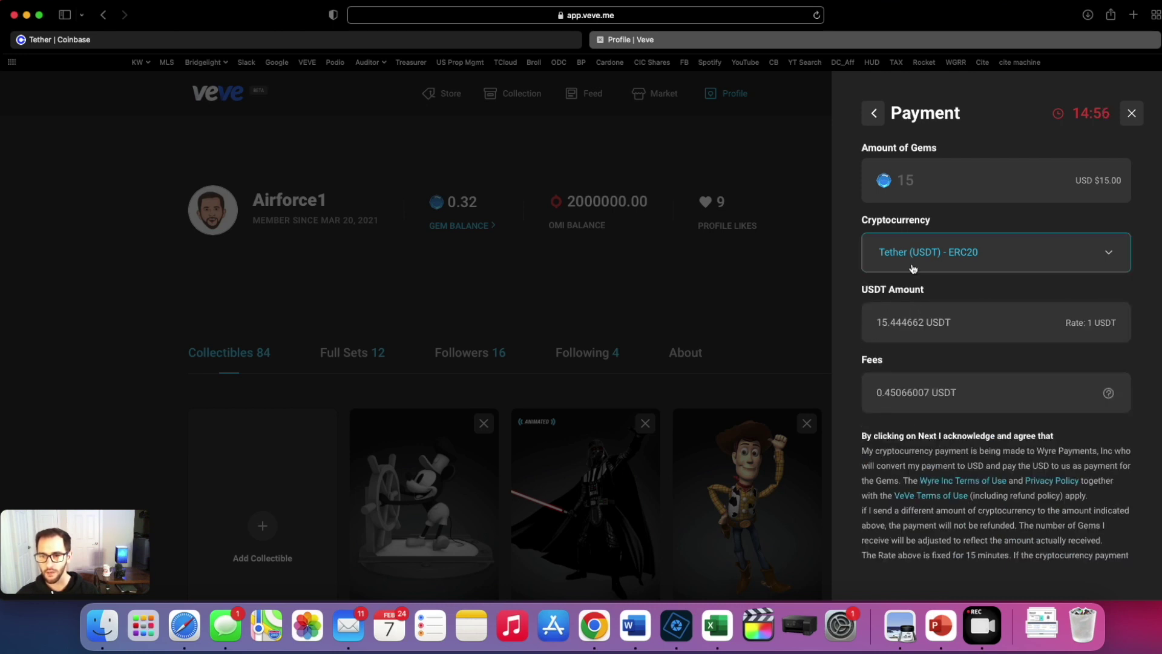
scroll(905, 316, down, 3)
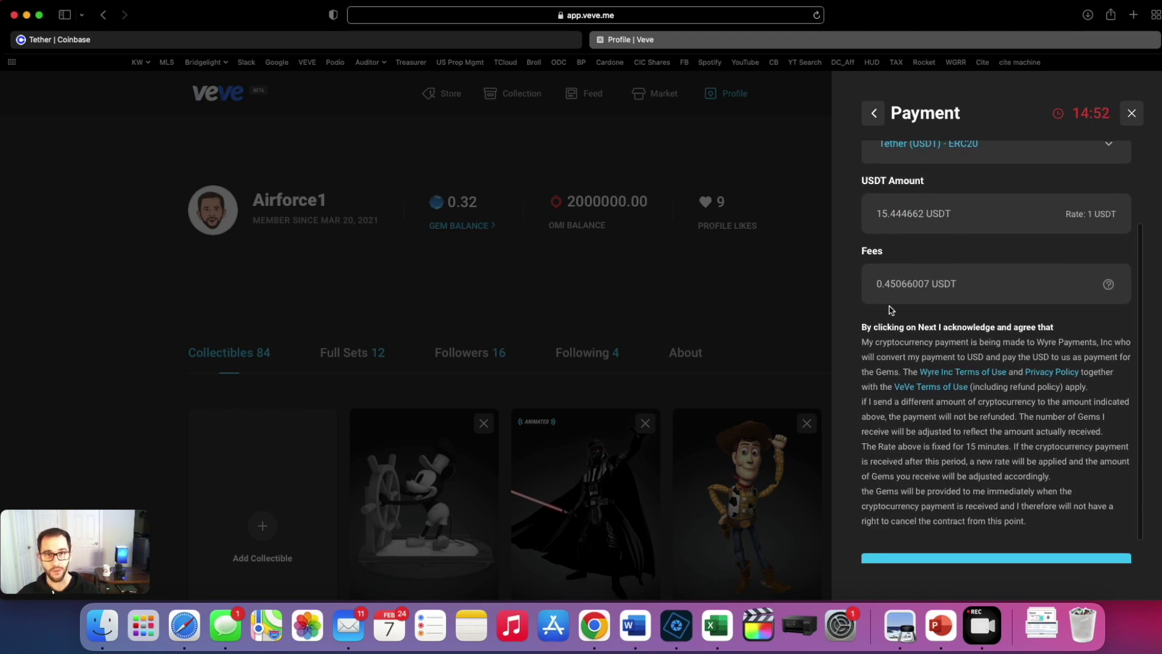
scroll(884, 313, down, 1)
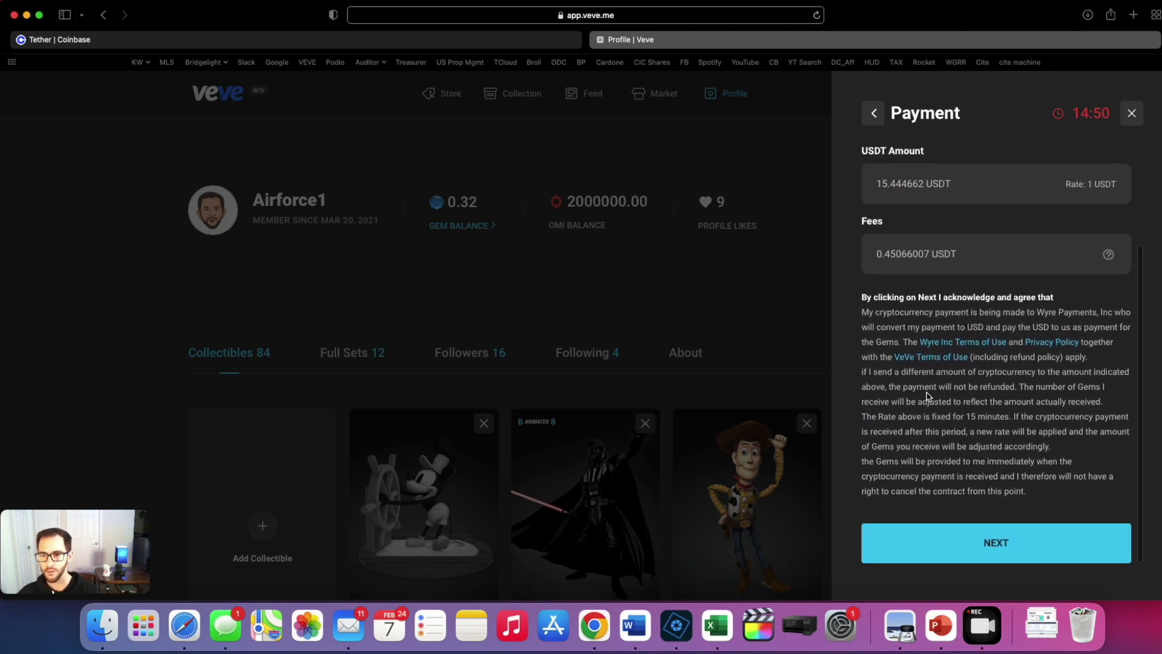
click(1029, 546)
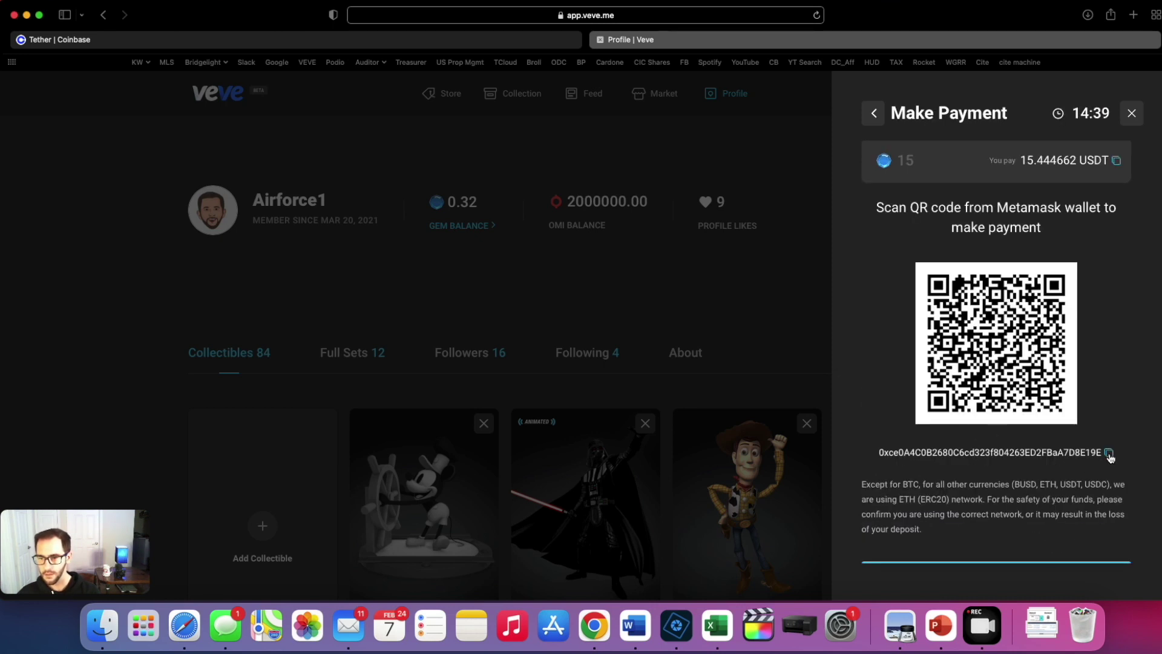
- Copy the payment wallet address, switch to Coinbase and close the Sent Tether details to reach the send form
click(1109, 454)
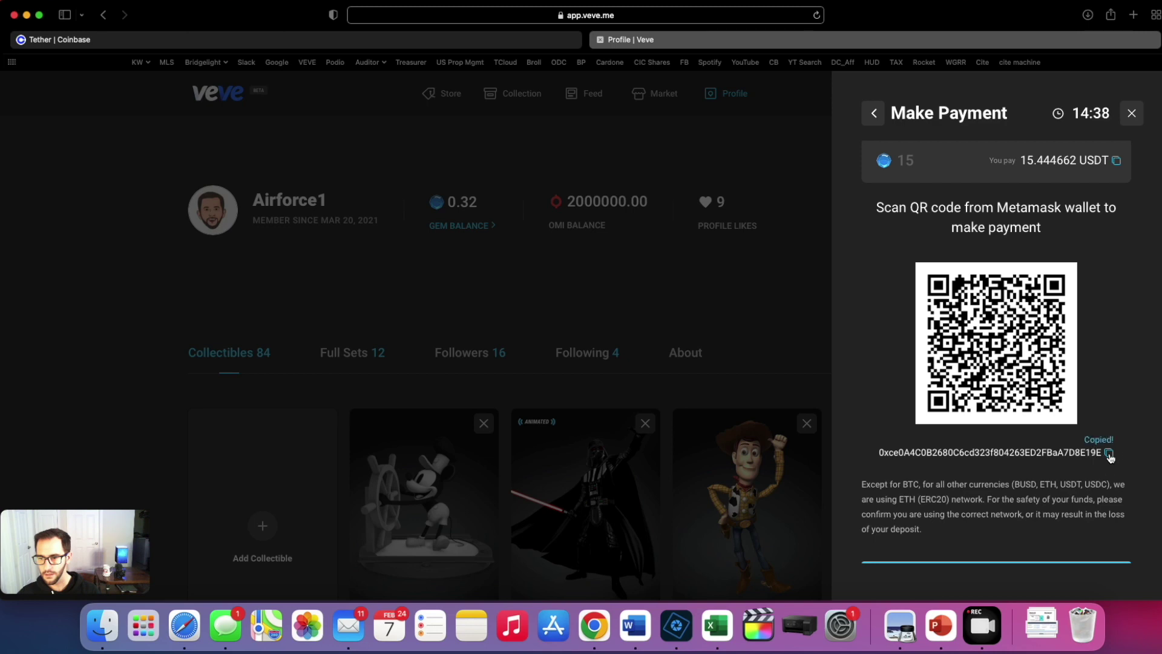
click(526, 40)
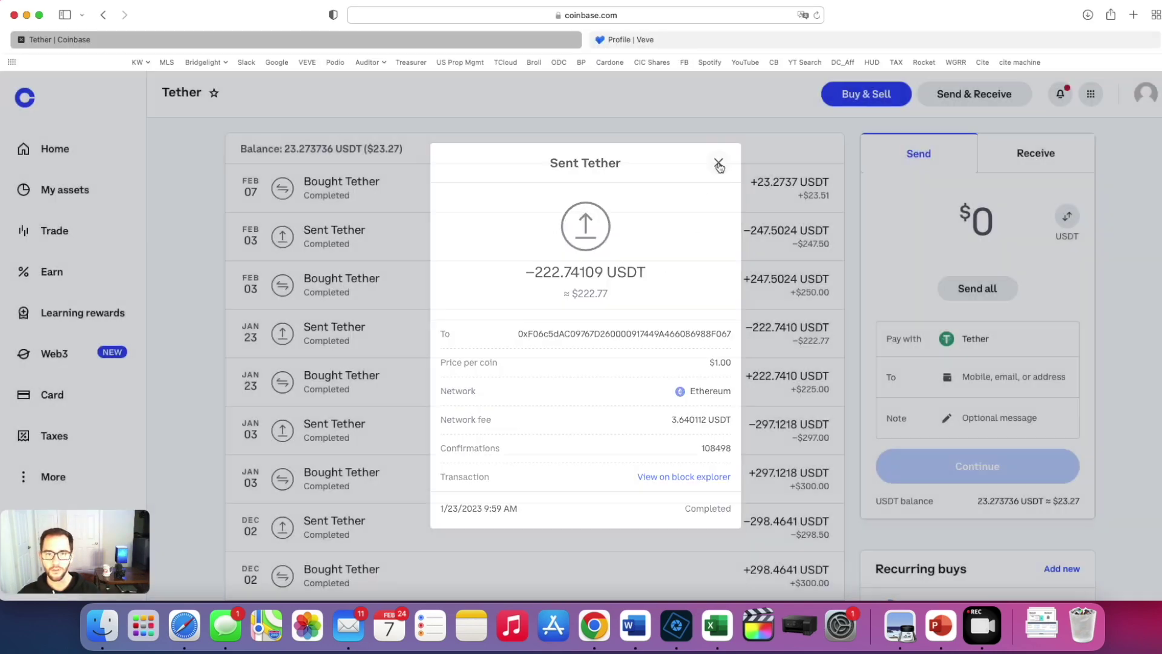
click(719, 162)
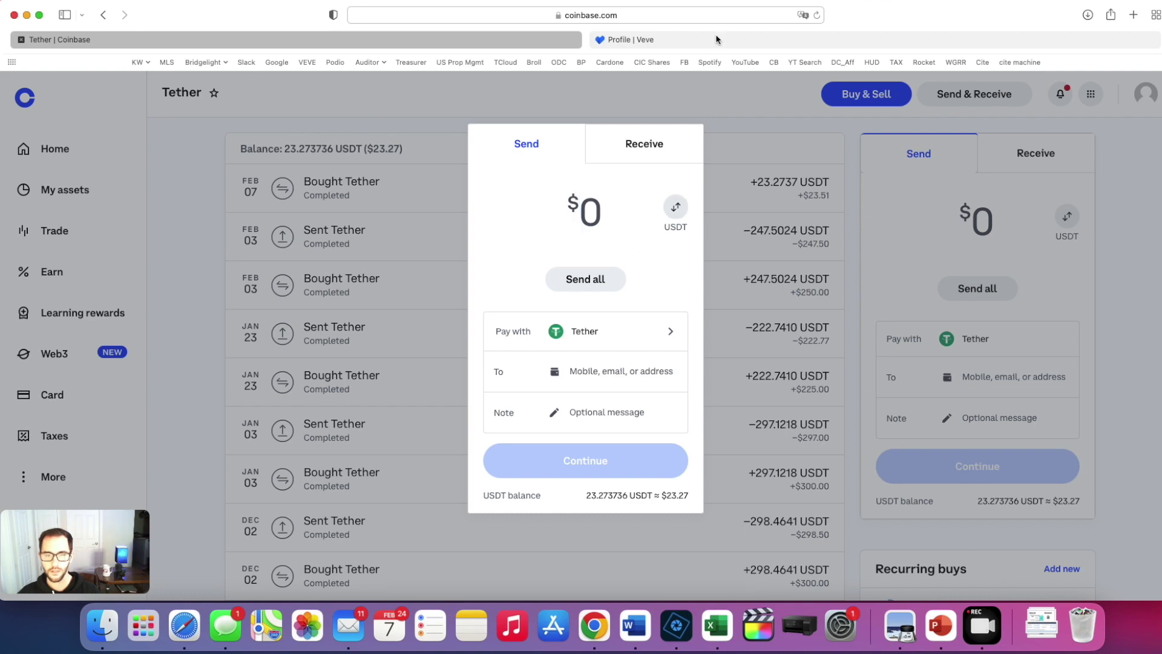
- Check the USDT amount due in VeVe, then enter $15.45 and the copied wallet address in Coinbase's Tether send form
click(687, 41)
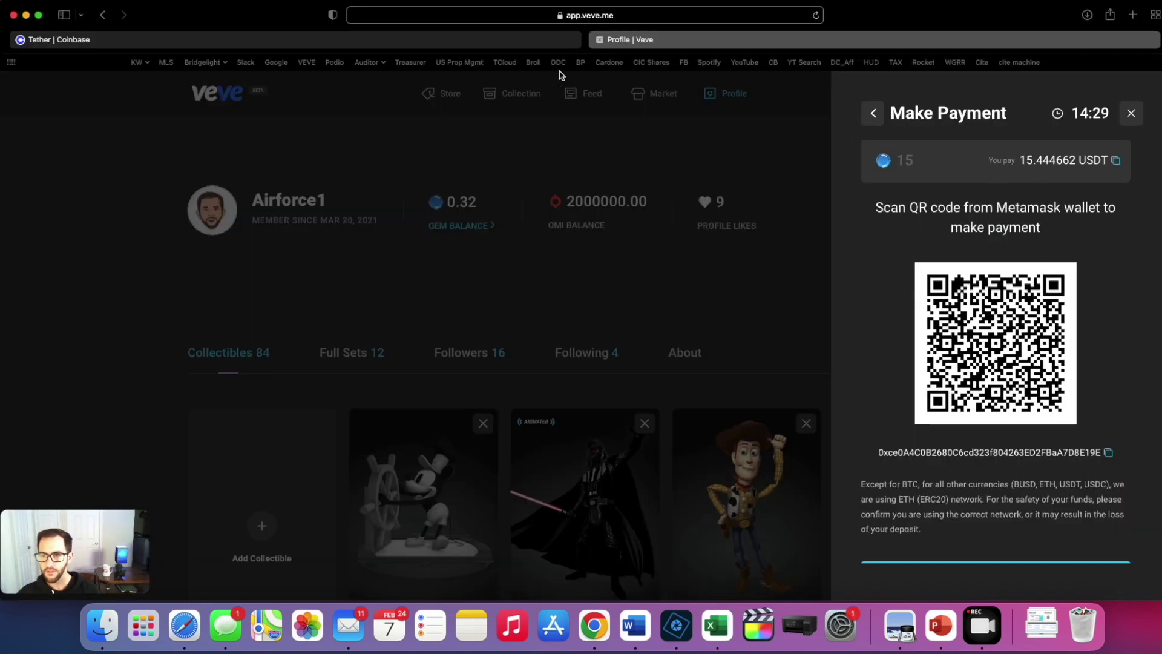
click(529, 41)
text(15.45)
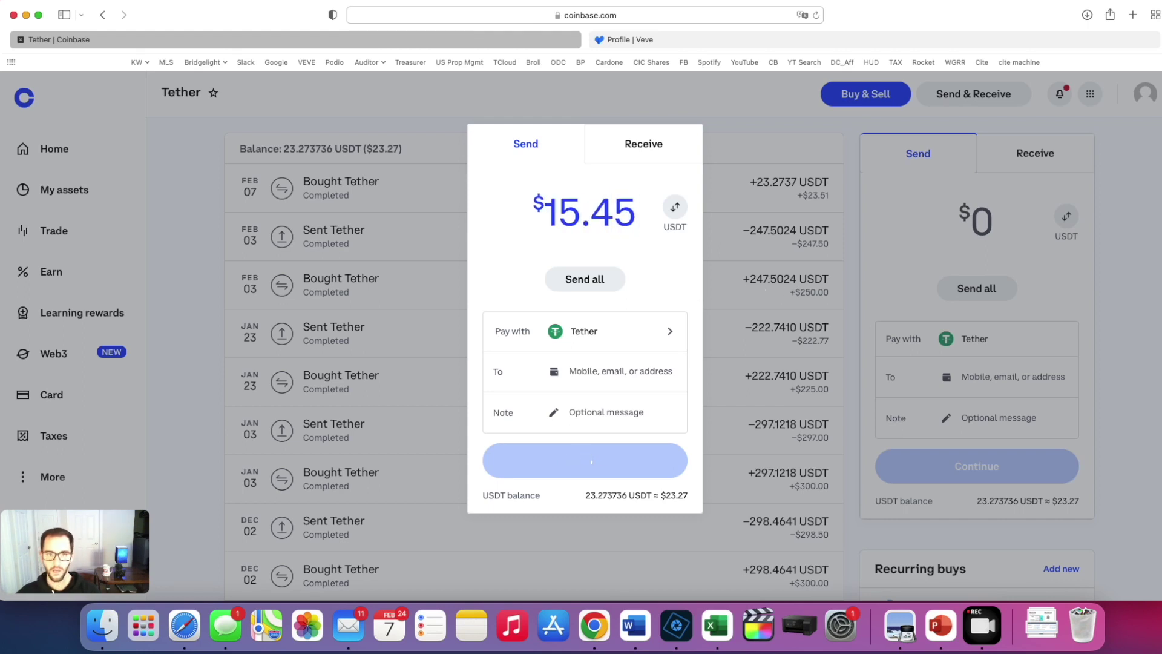
click(647, 369)
key(super+v)
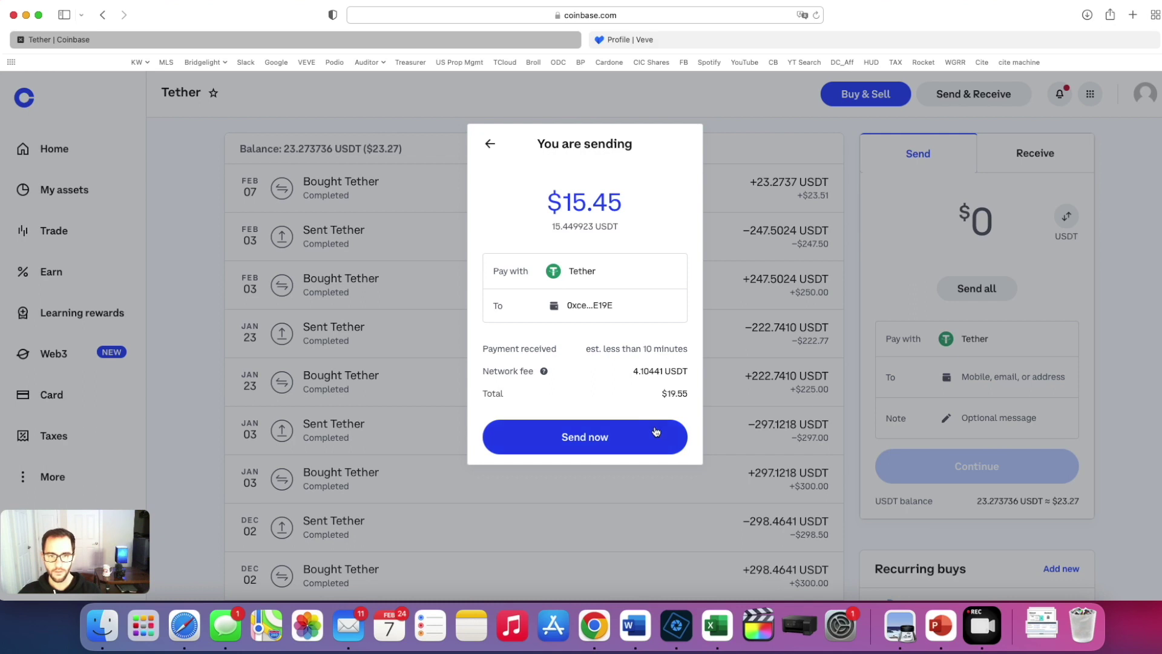
- Send the Tether payment and authorize it with the 6-digit authenticator code
click(627, 435)
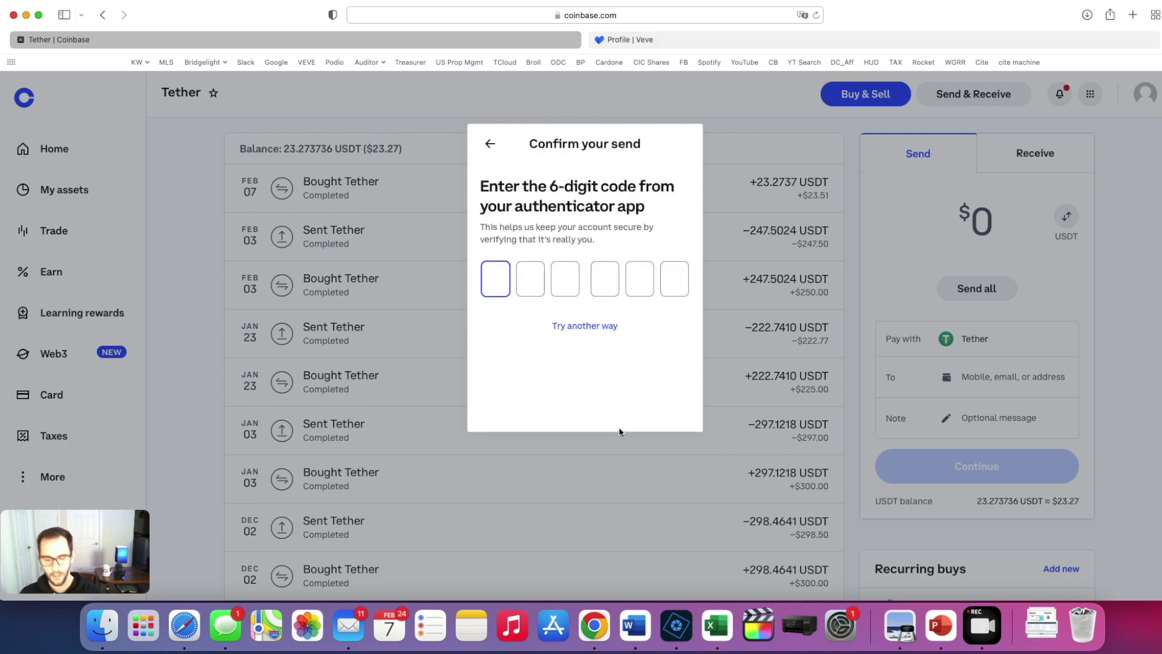
key(super+v)
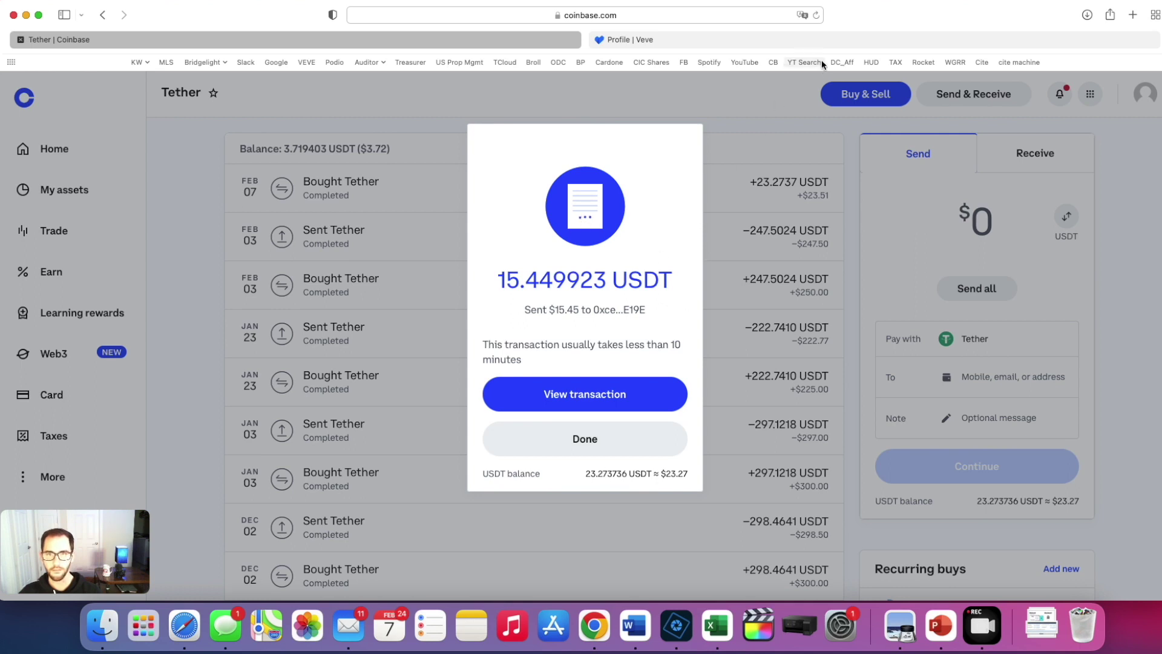
- Return to VeVe, advance past the Make Payment screen, read the payment processing notes and close them
click(797, 41)
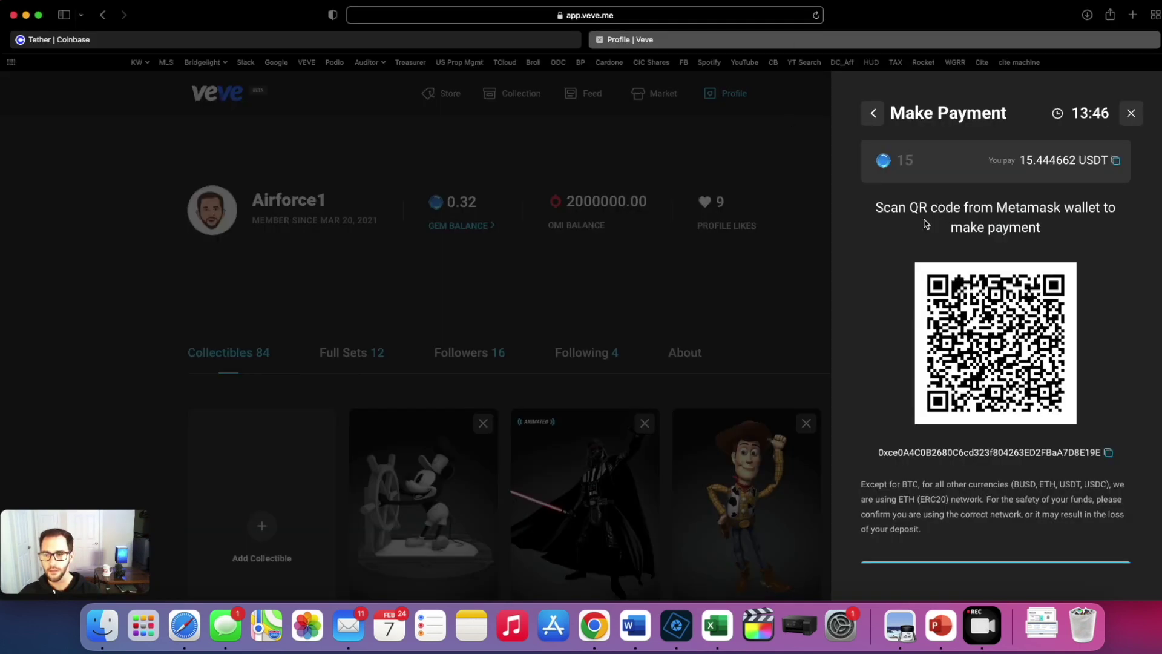
scroll(919, 235, down, 2)
click(983, 545)
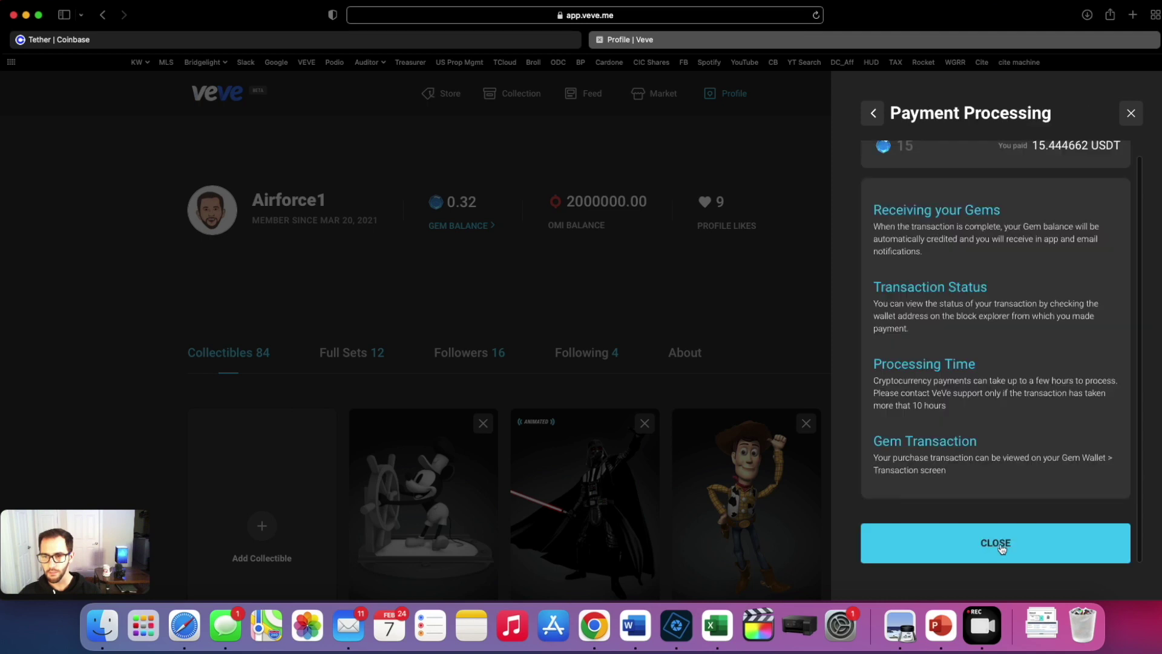
scroll(981, 533, up, 1)
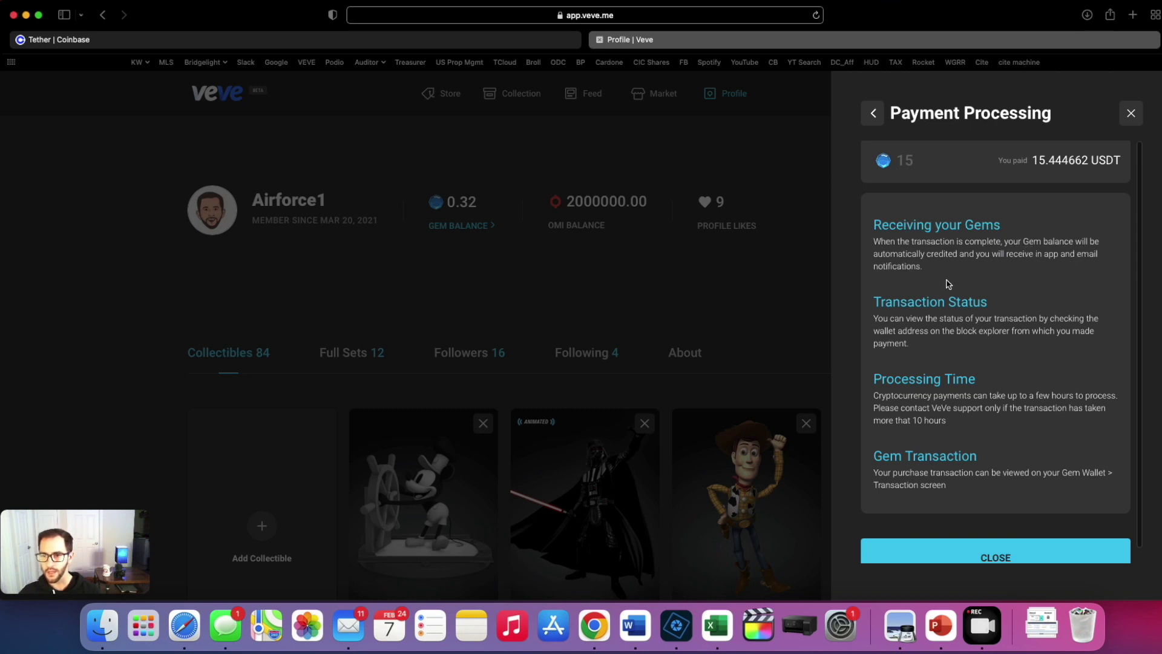
scroll(931, 289, down, 1)
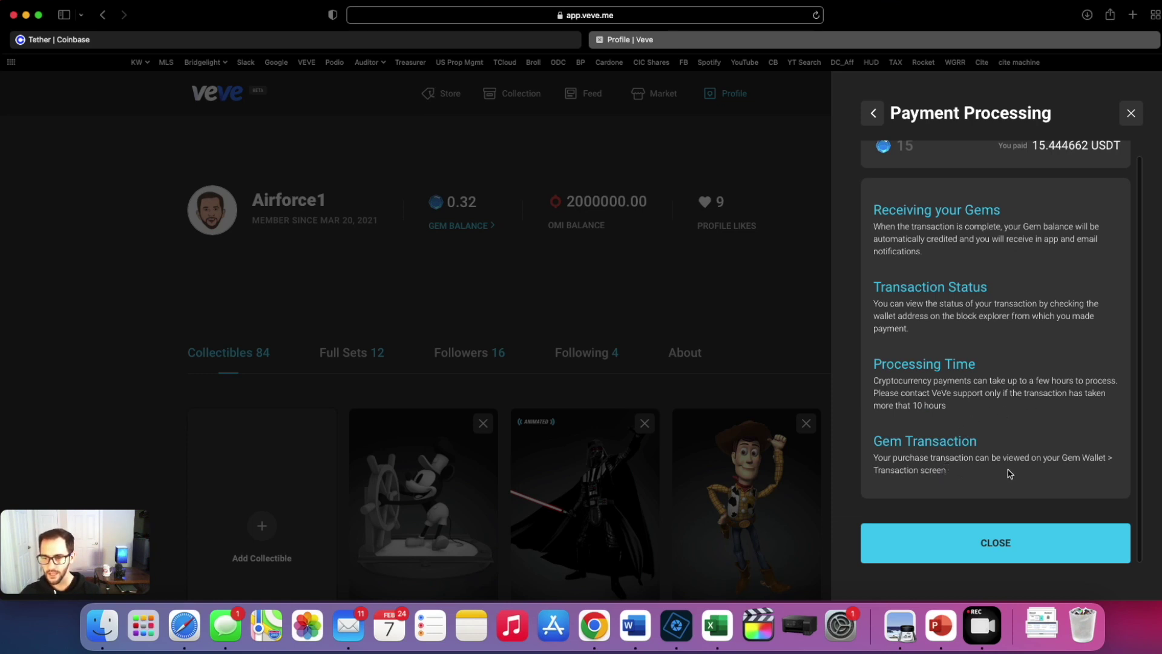
click(1014, 542)
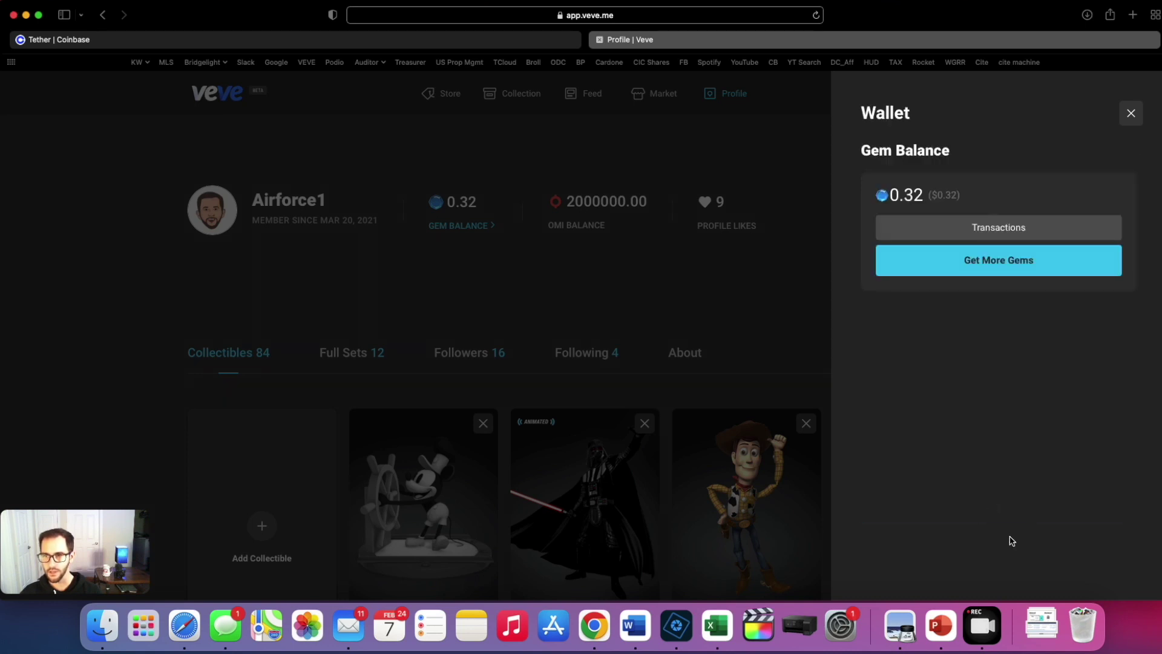
- View the gem transaction history in the wallet, then close the wallet
click(995, 228)
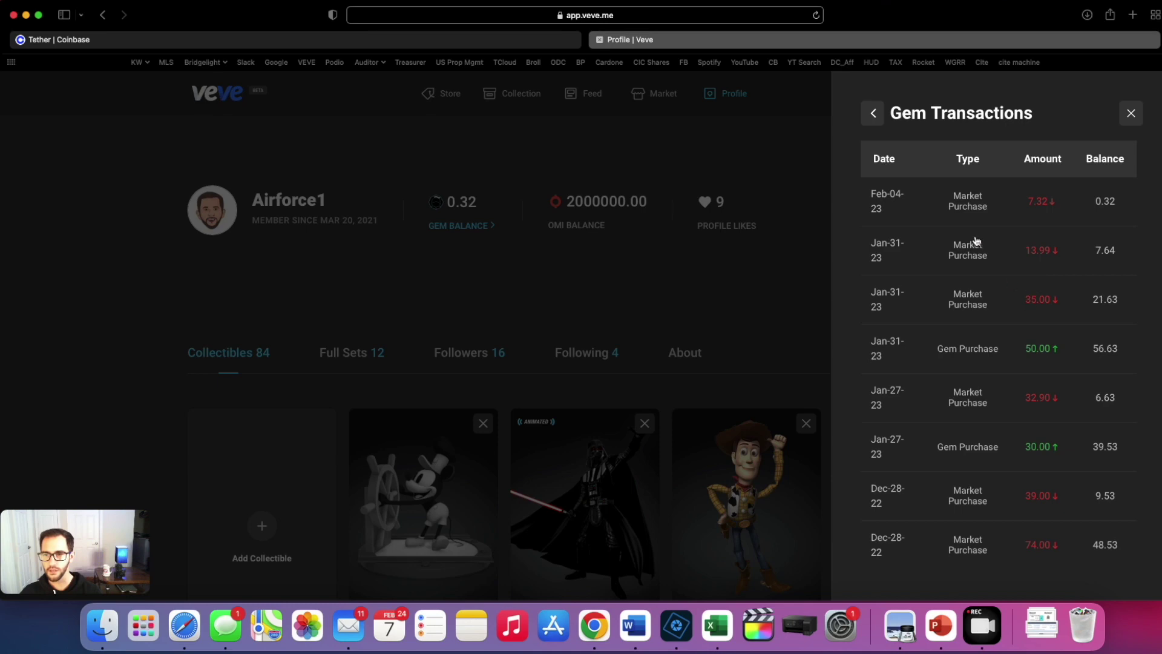
click(873, 113)
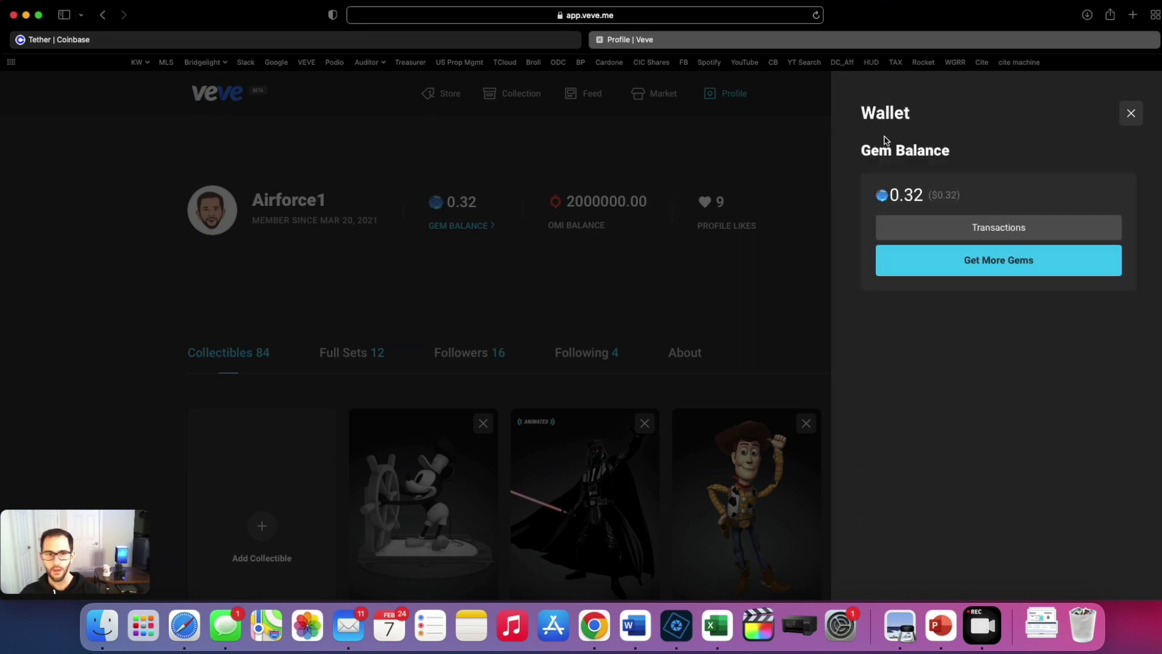
click(1131, 113)
- Switch to Mail and open the latest Coinbase email about the sent USDT
click(348, 625)
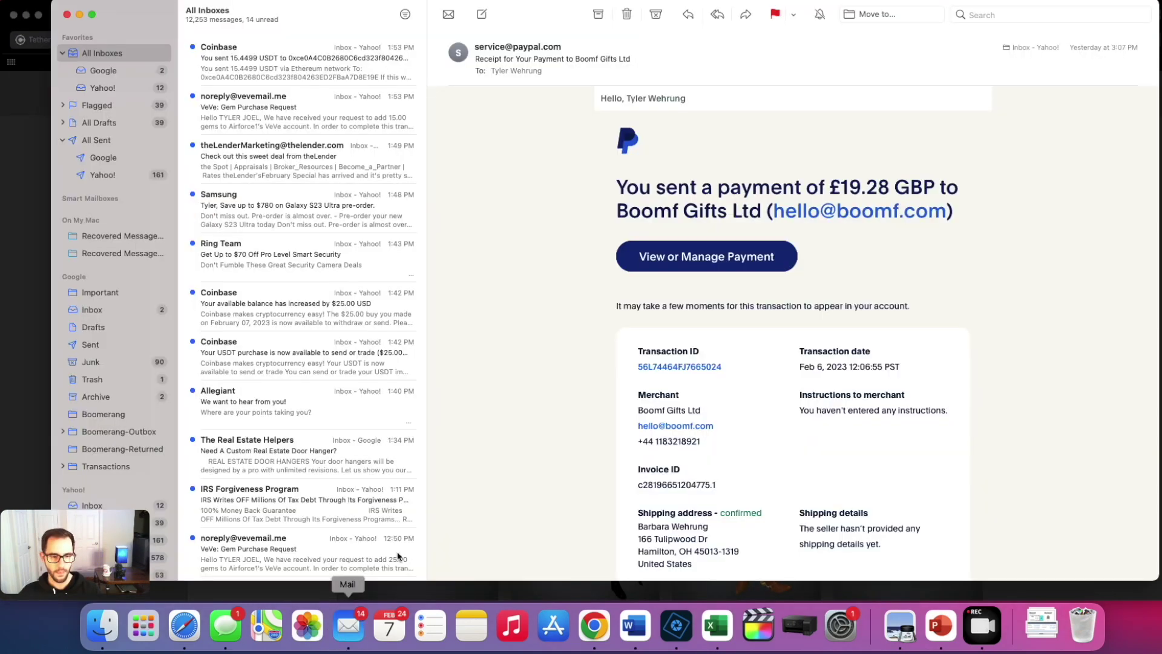
click(310, 71)
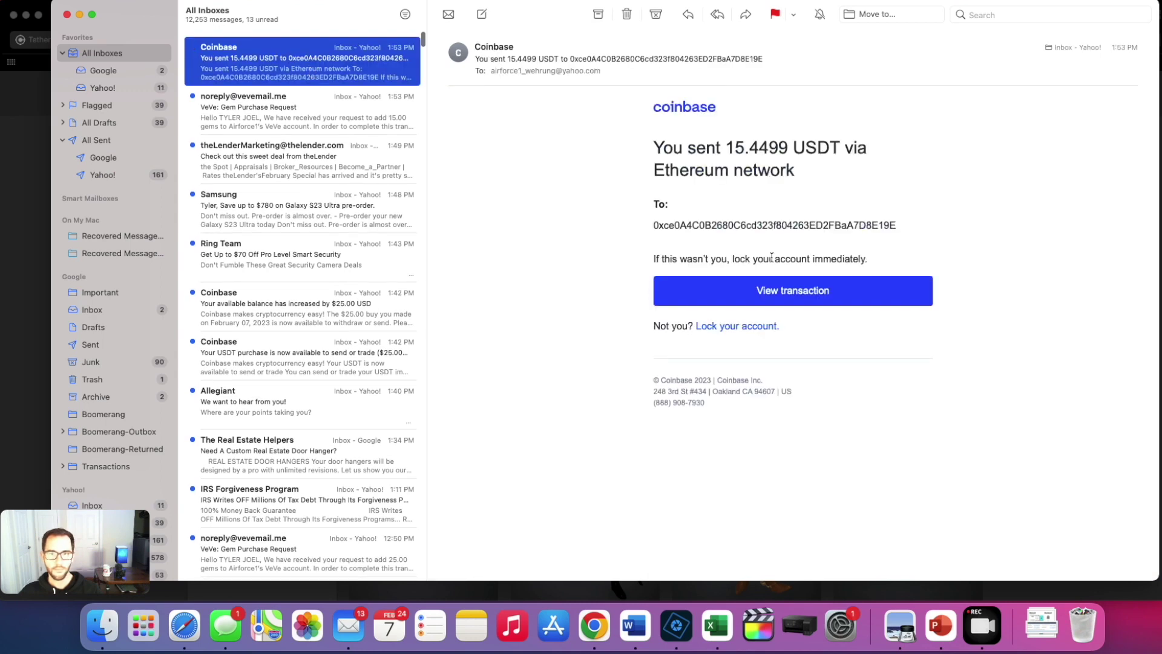
- Open the sent USDT transaction from the Coinbase email and view it on the block explorer
click(781, 292)
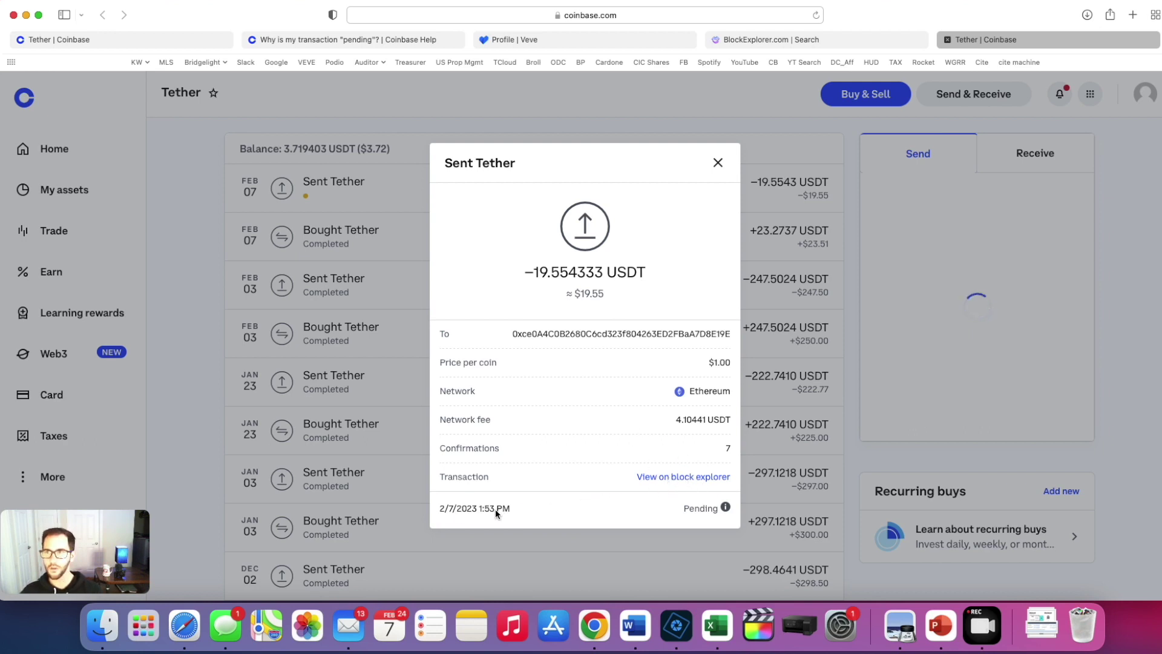
click(696, 477)
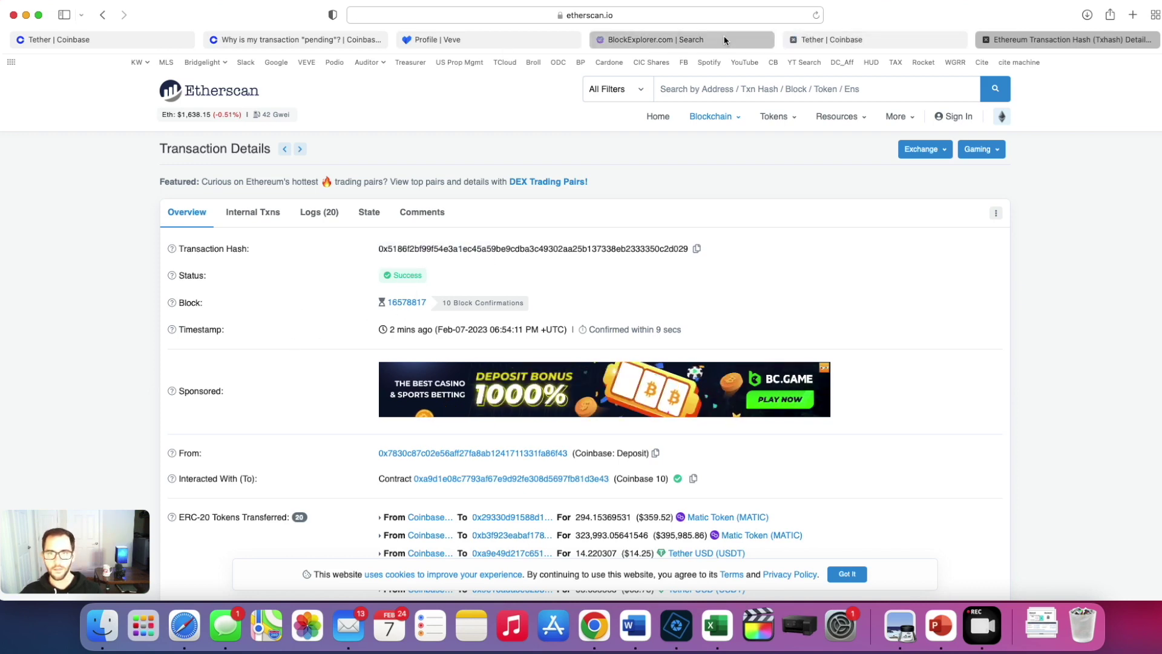
- Return to the VeVe profile, reload it, and check the gem transactions and the wallet's gem balance
click(506, 39)
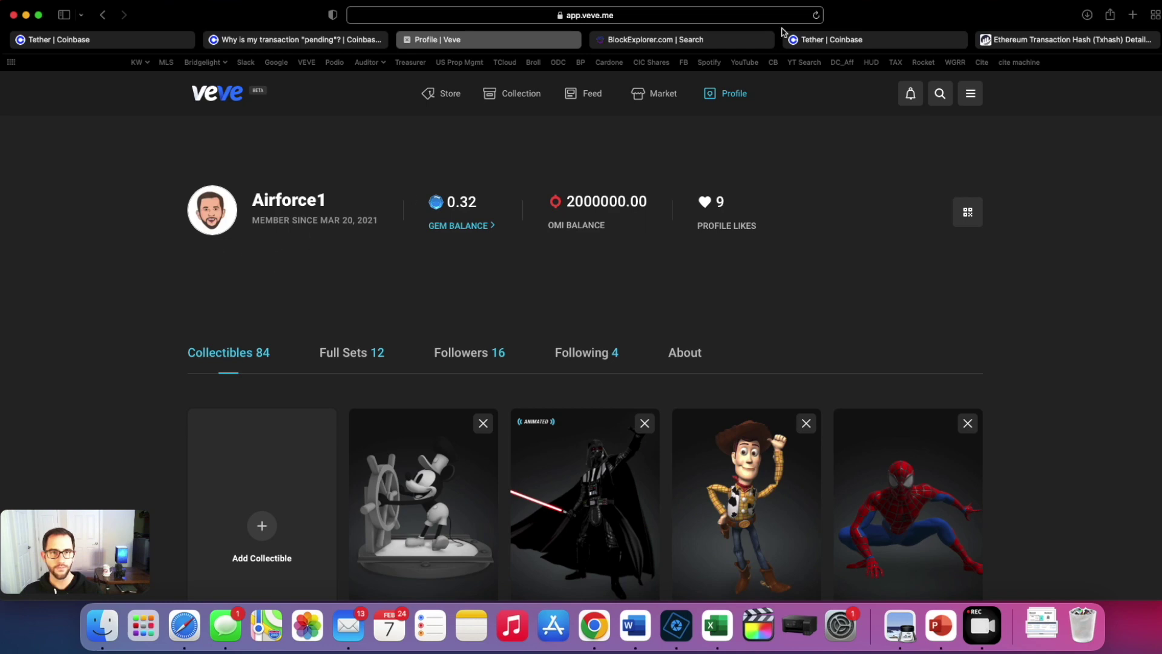
click(816, 15)
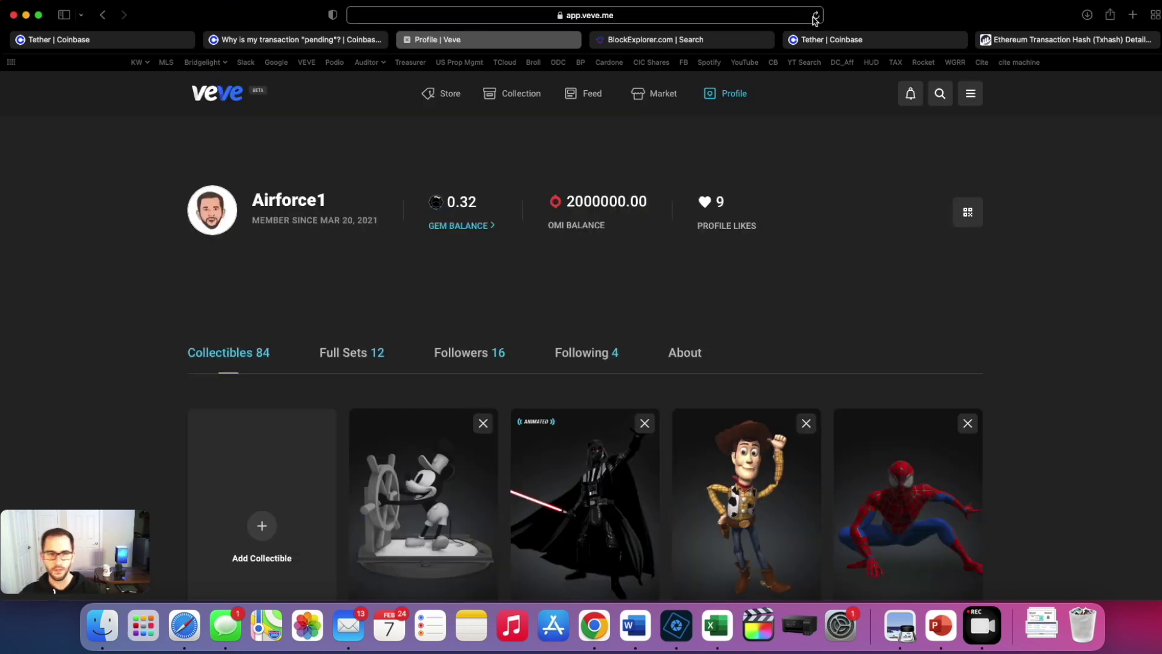
click(484, 229)
click(1058, 231)
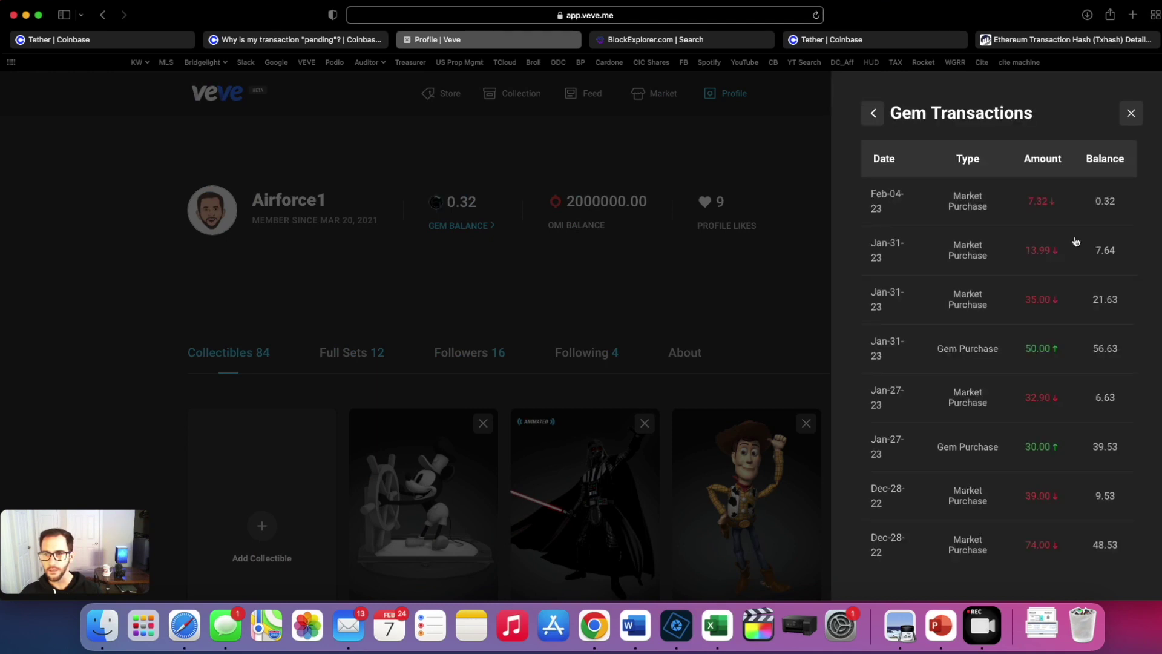
click(873, 114)
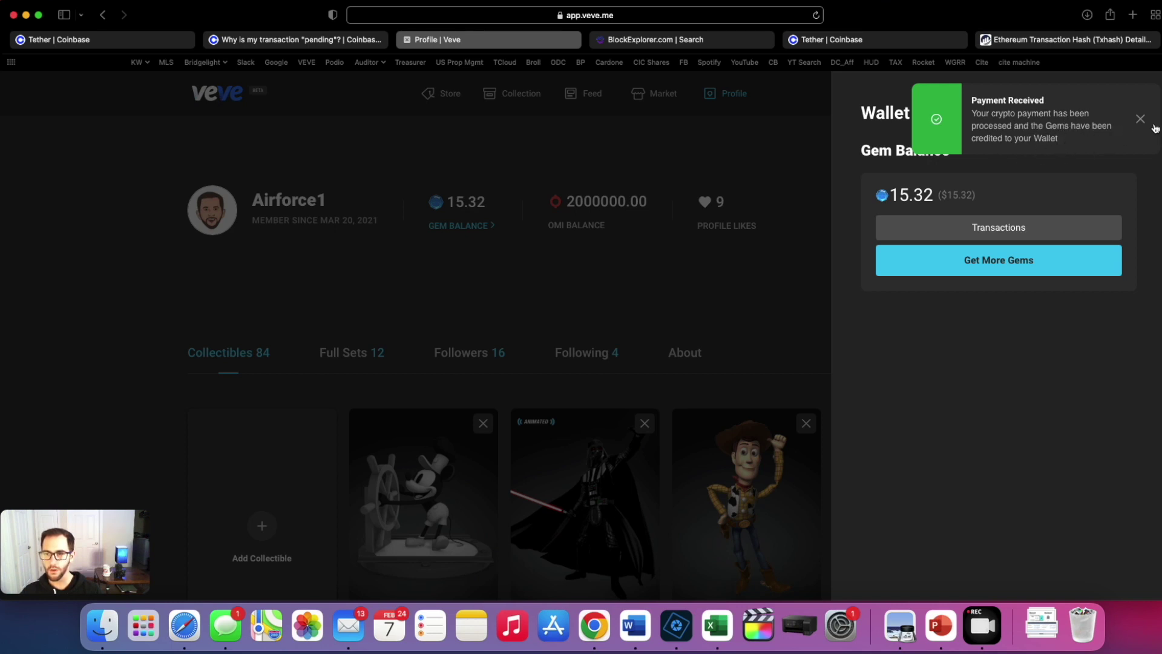
- Switch back to the sent Tether details in Coinbase and calculate 19.5+4.1 with Spotlight, then dismiss the calculation
key(super+5)
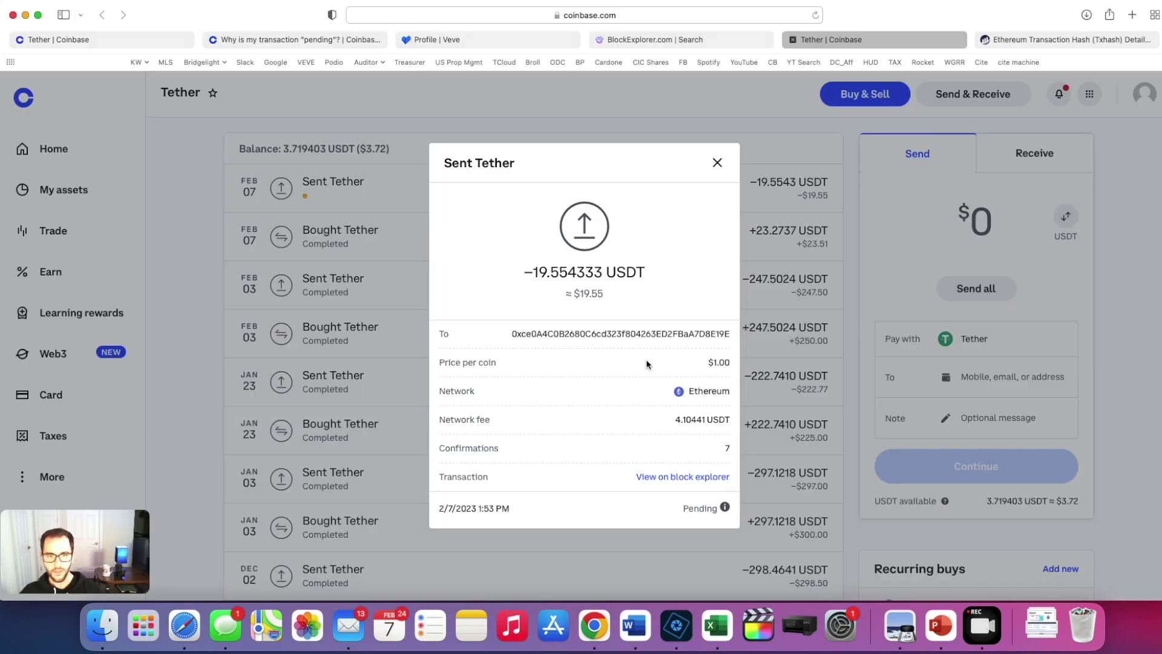
key(super+space)
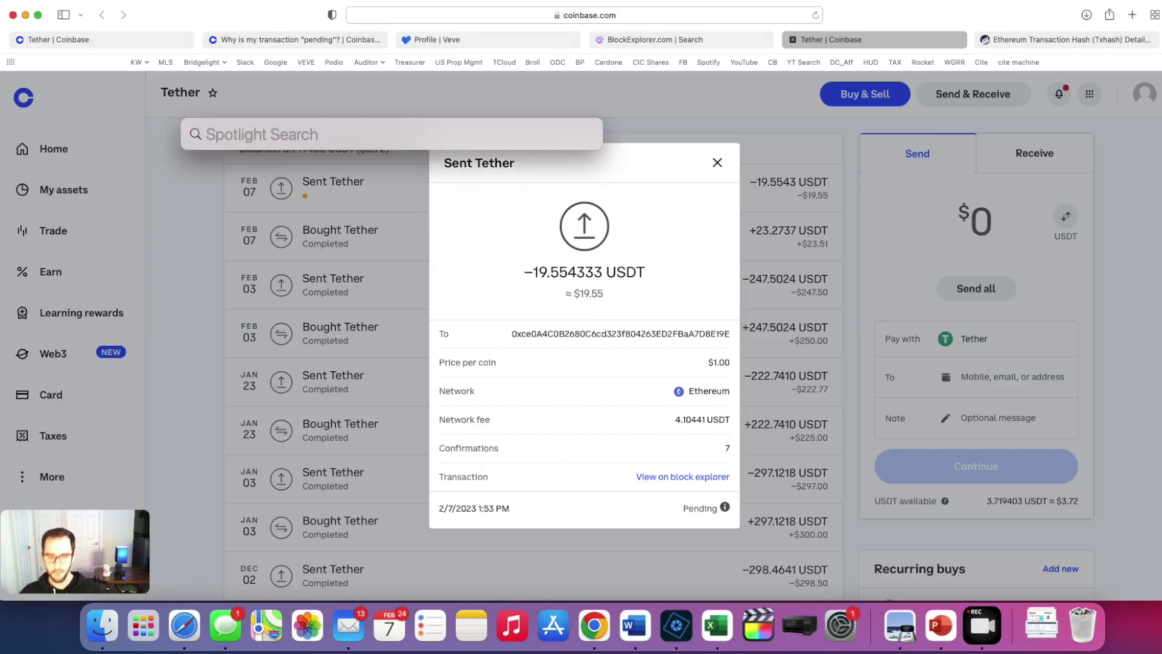
text(19.5+4.1)
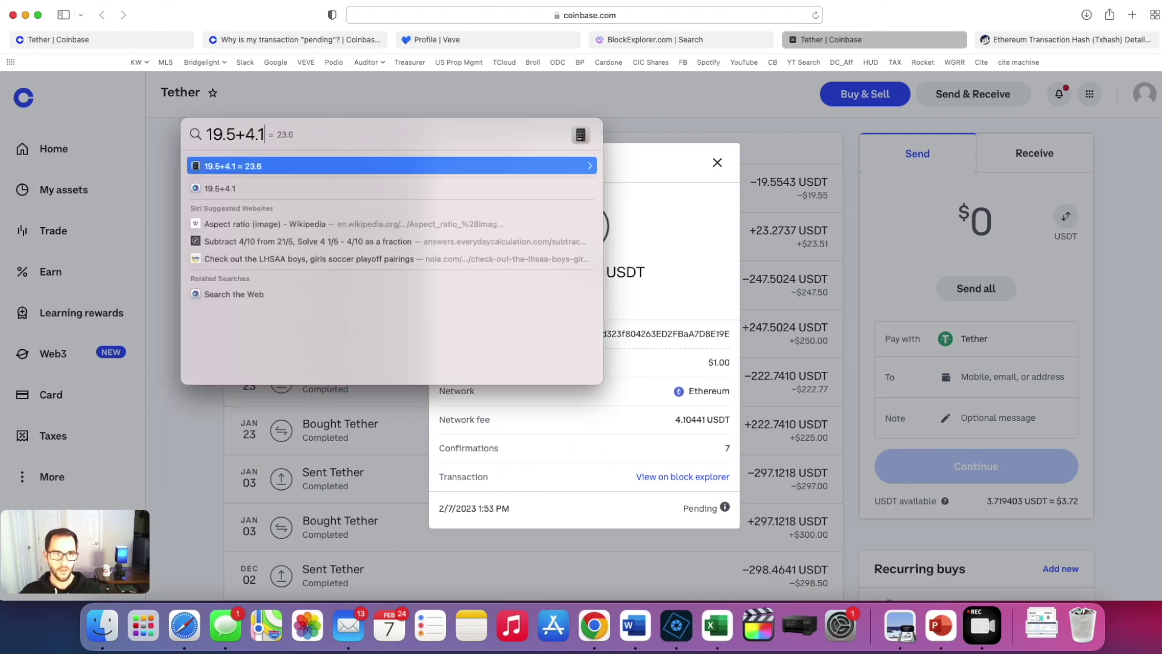
key(Escape)
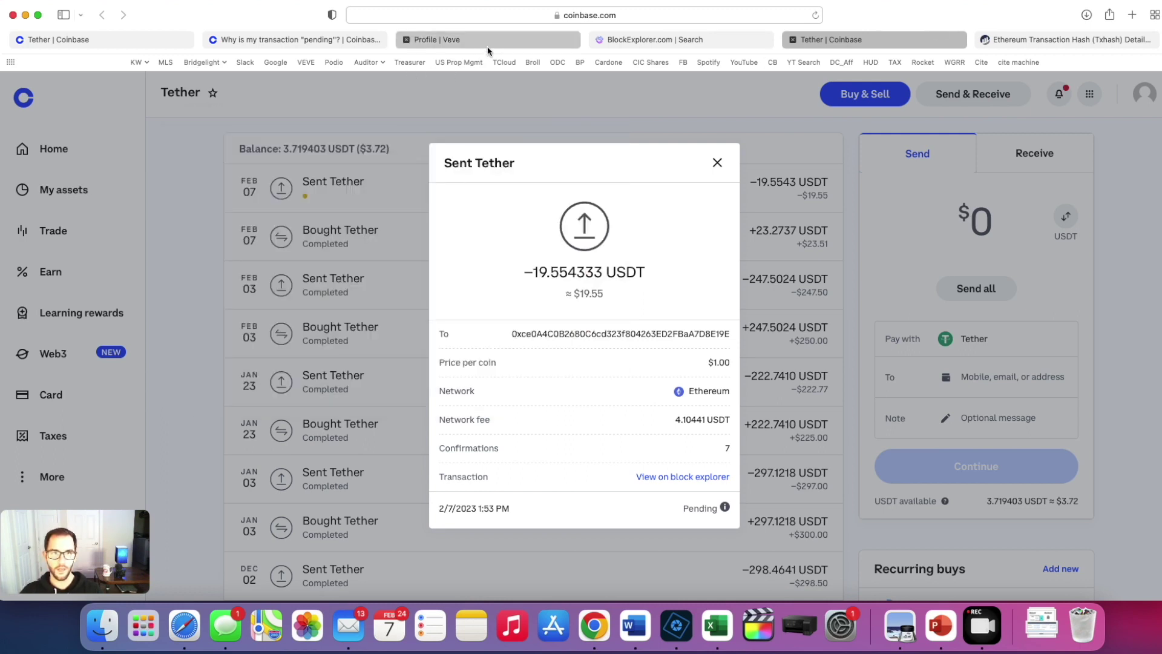
- Go back to the VeVe profile, look over the collectibles, and open the wallet's gem transaction history
click(496, 40)
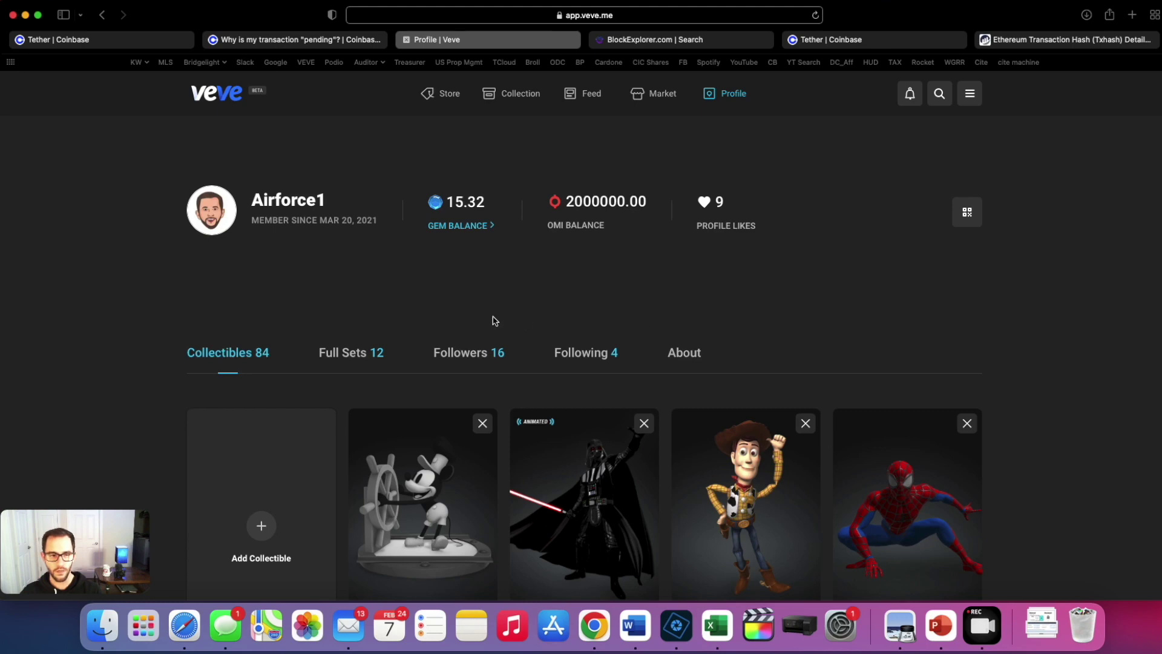
scroll(144, 335, down, 5)
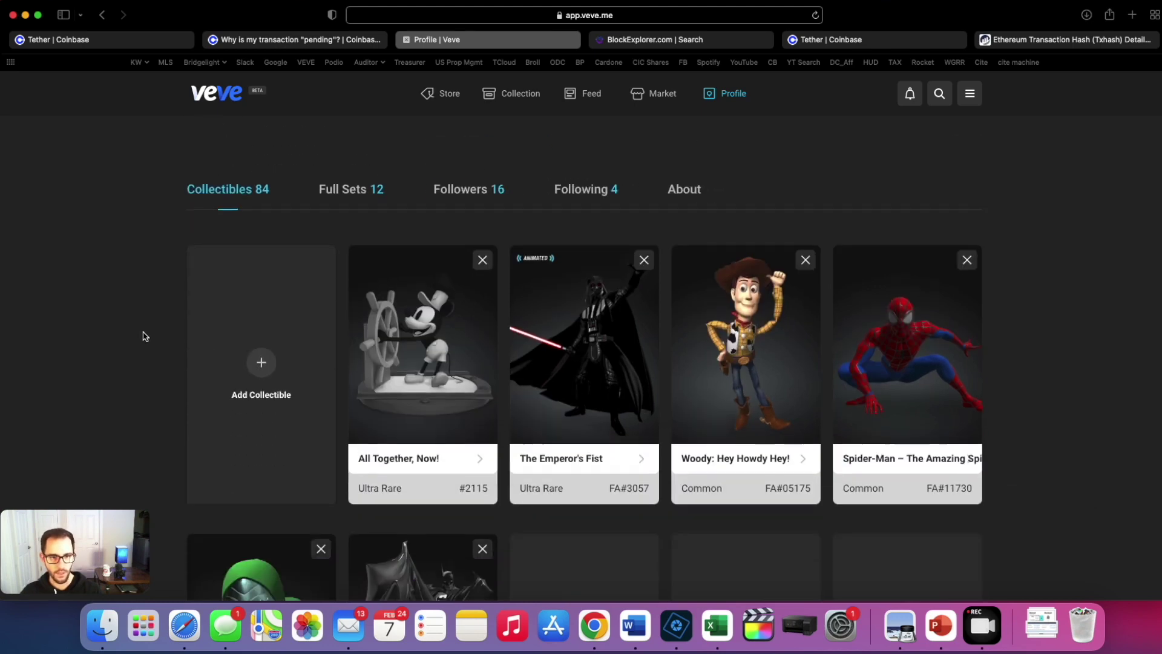
scroll(145, 336, up, 5)
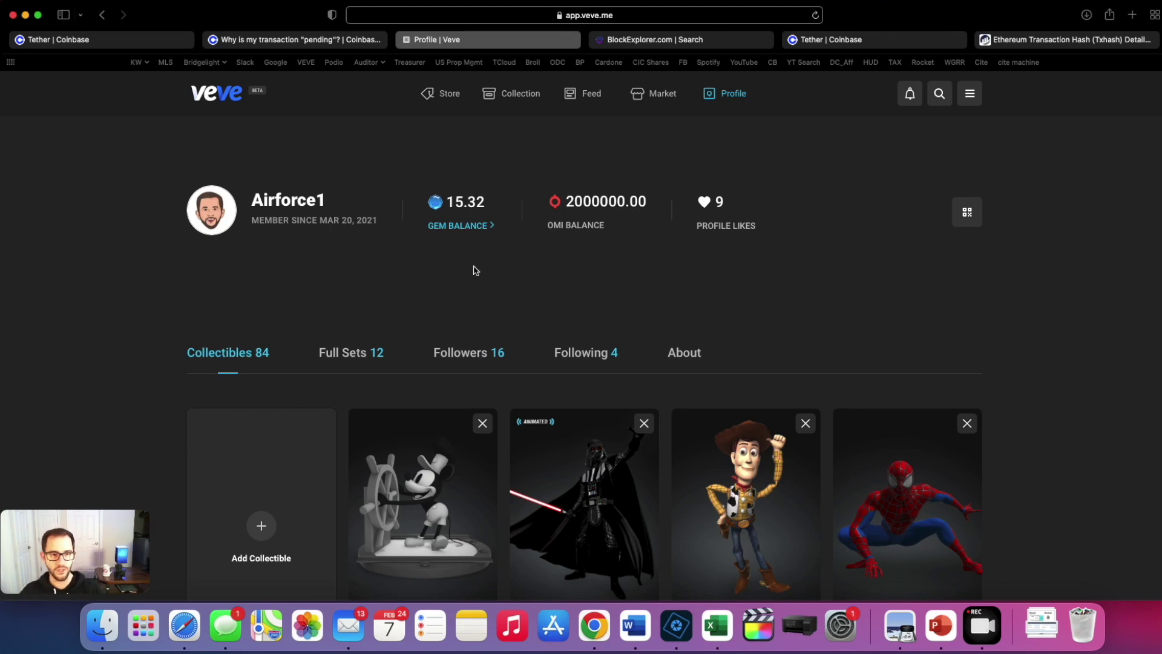
click(469, 227)
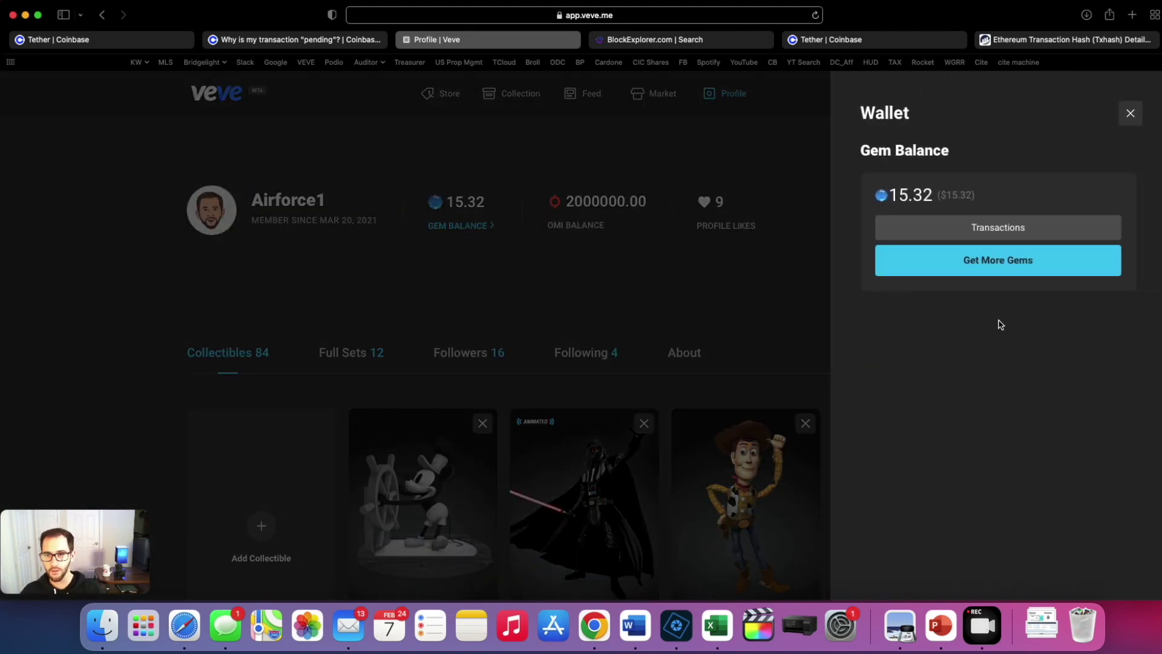
click(1006, 222)
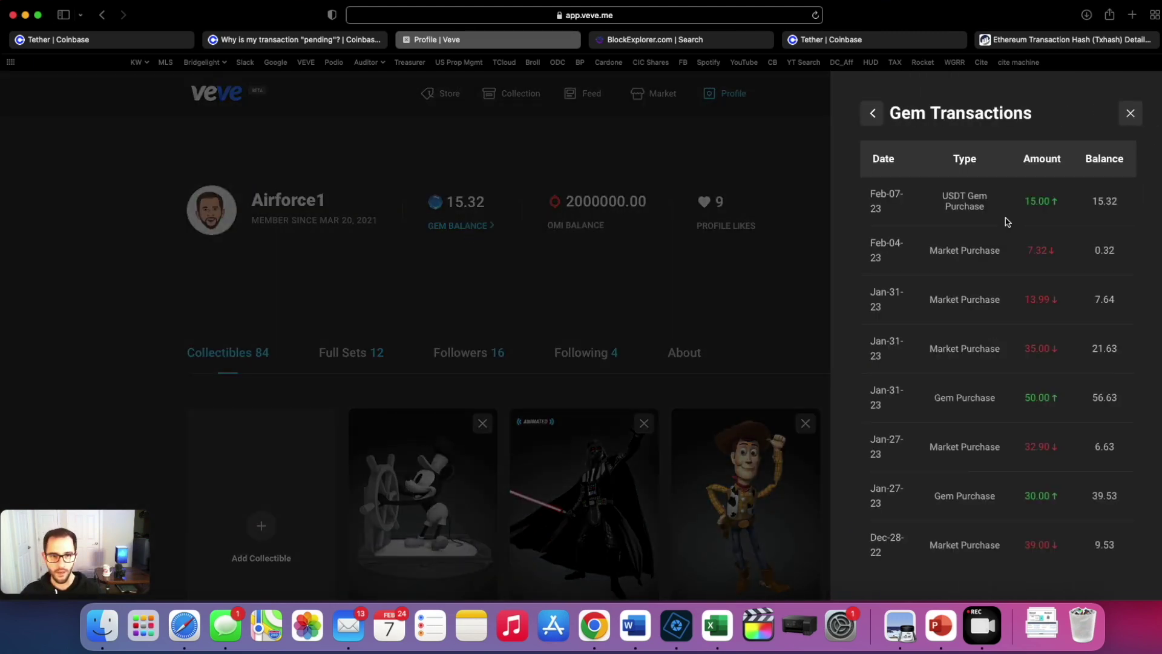